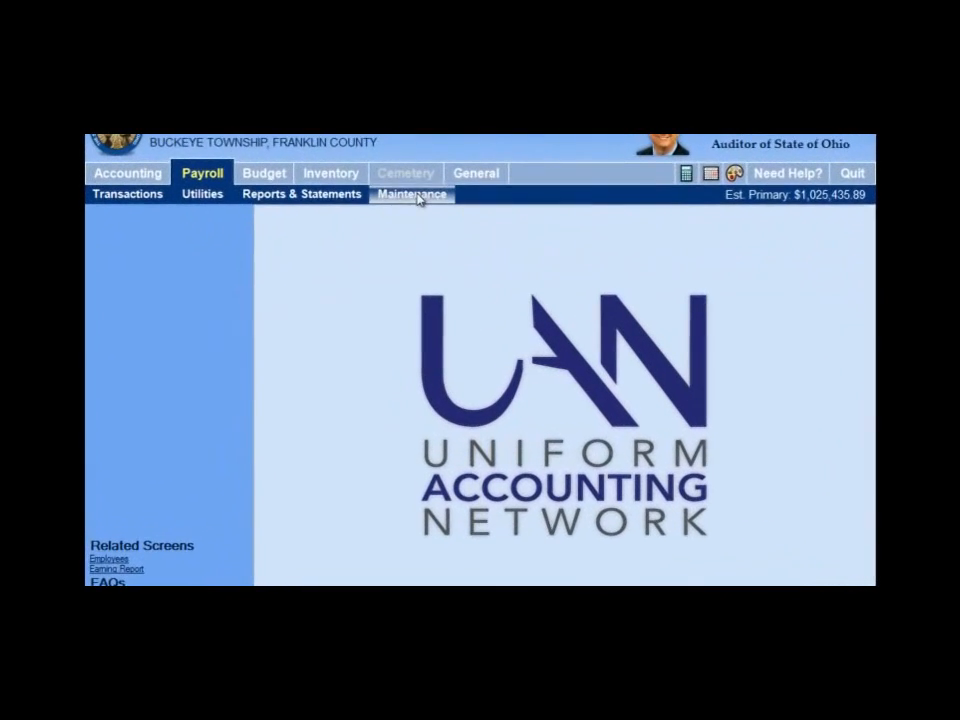
Open the payroll Earnings and Leave maintenance list and review the settings of the Per Item Wages record
{"action": "left_click", "coordinate": [416, 196]}
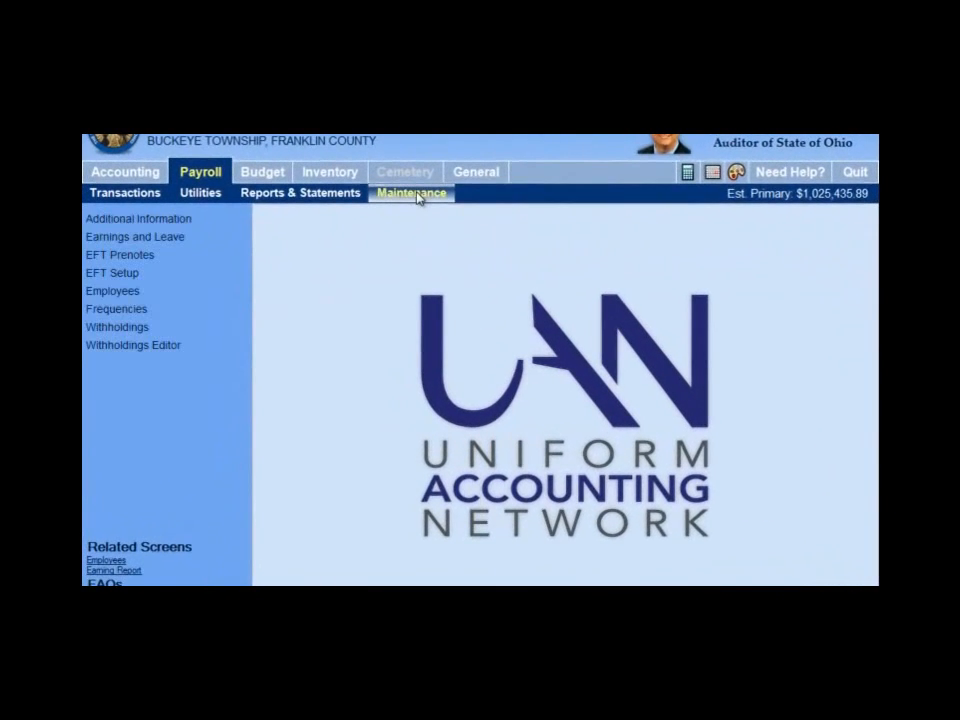
{"action": "left_click", "coordinate": [159, 240]}
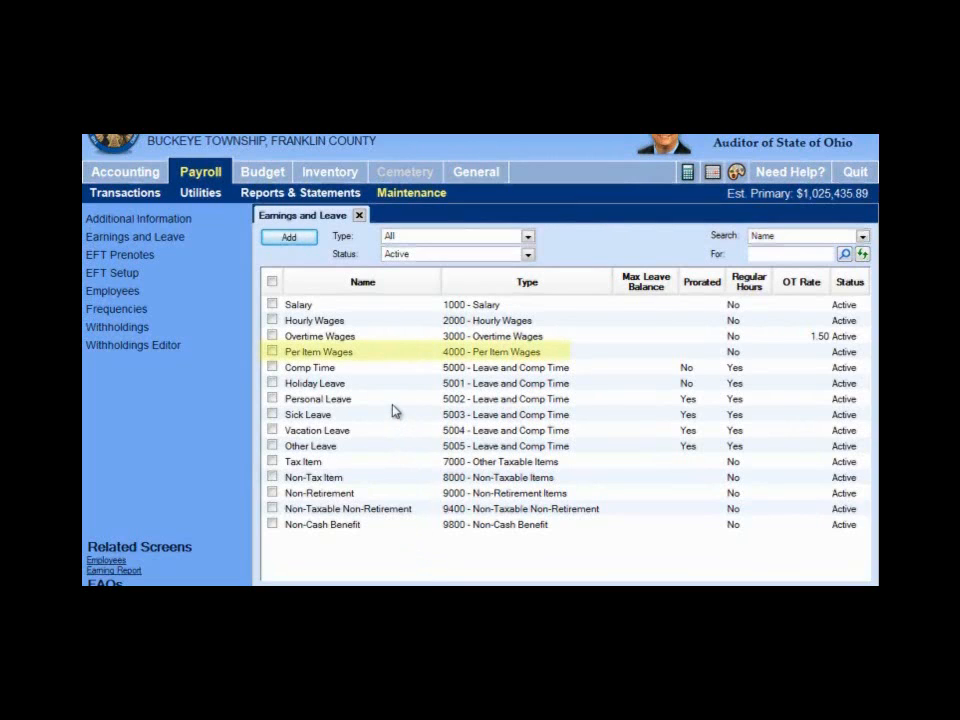
{"action": "left_click", "coordinate": [284, 356]}
{"action": "double_click", "coordinate": [288, 356]}
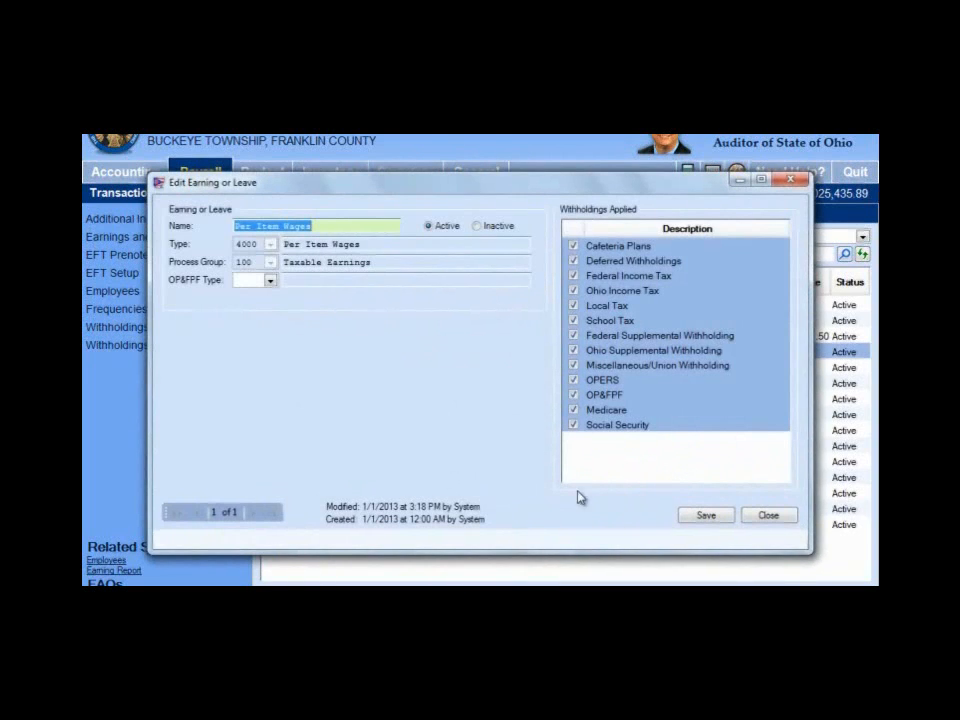
{"action": "left_click", "coordinate": [768, 516]}
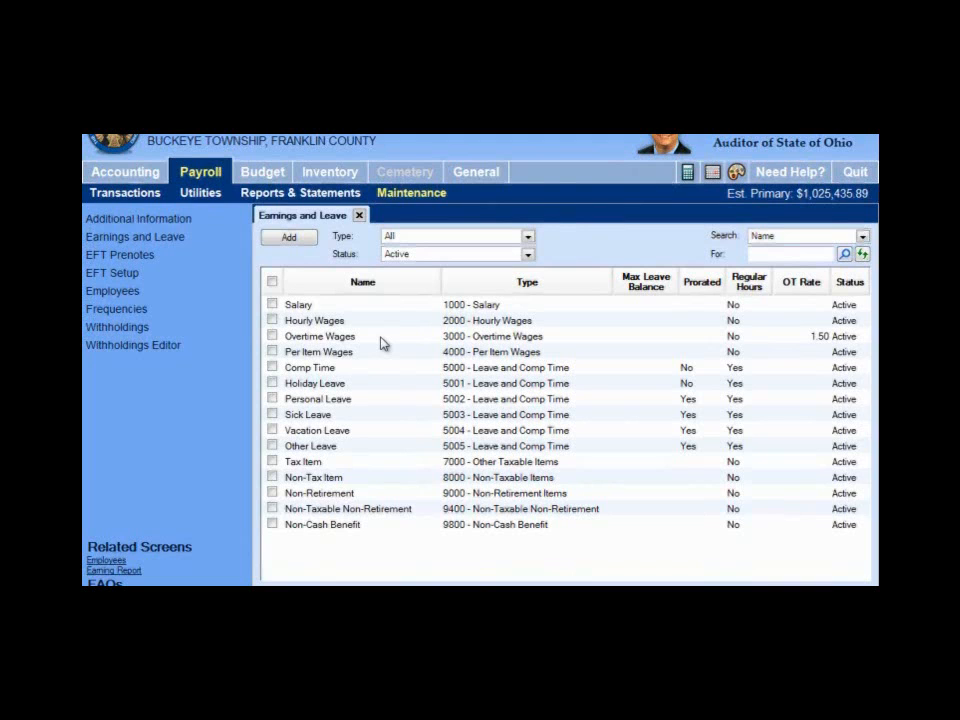
Add a new earning named "Emergency Call Overtime" with type 3001 Overtime Wages
{"action": "left_click", "coordinate": [305, 240]}
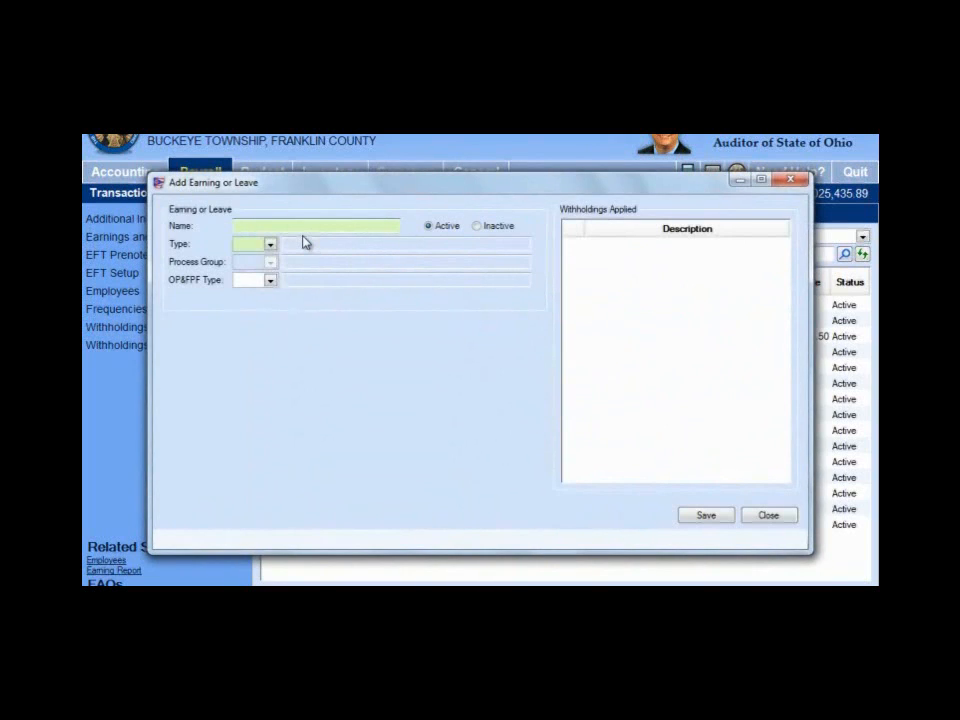
{"action": "type", "text": "Emergency Call Overtime"}
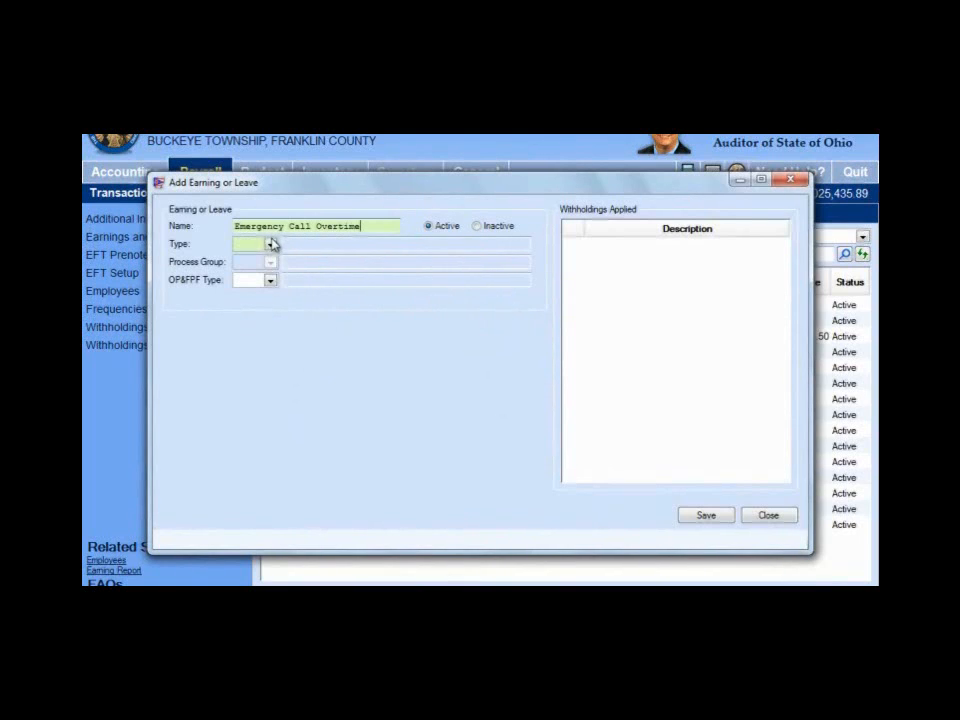
{"action": "left_click", "coordinate": [270, 244]}
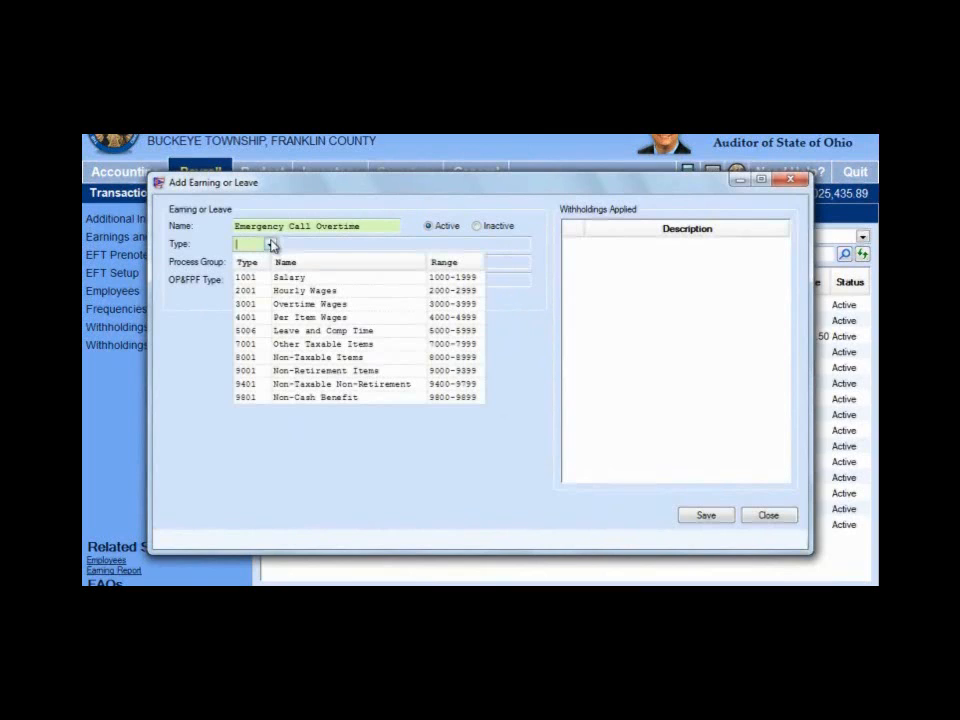
{"action": "left_click", "coordinate": [317, 305]}
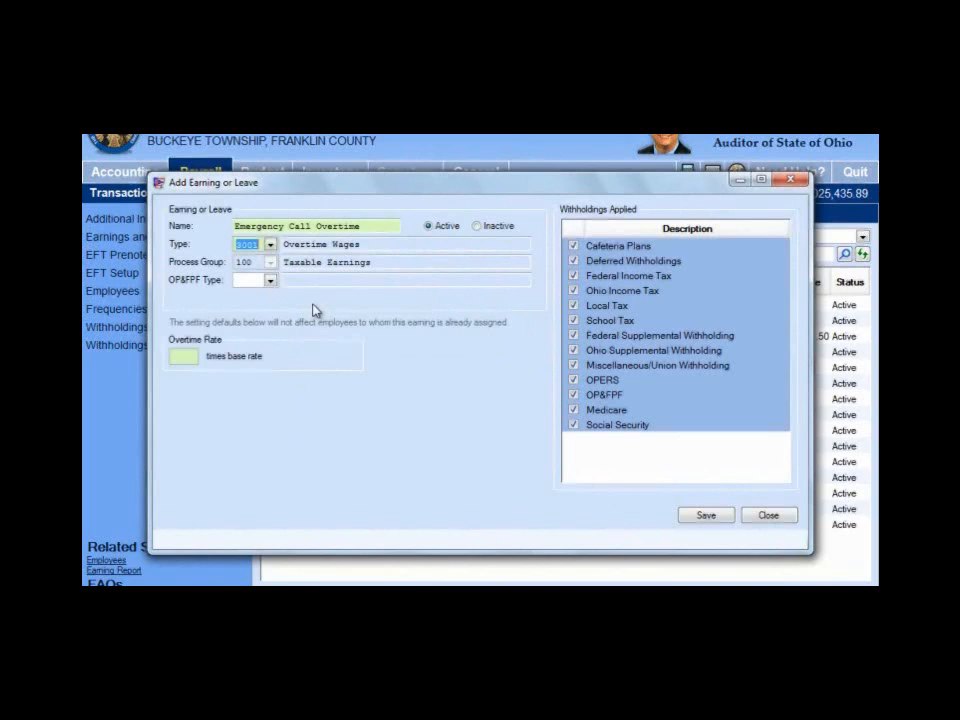
Give the new earning OP&FPF type 2 Overtime Pay and an overtime rate of 2.00 times base rate, and save it
{"action": "left_click", "coordinate": [270, 281]}
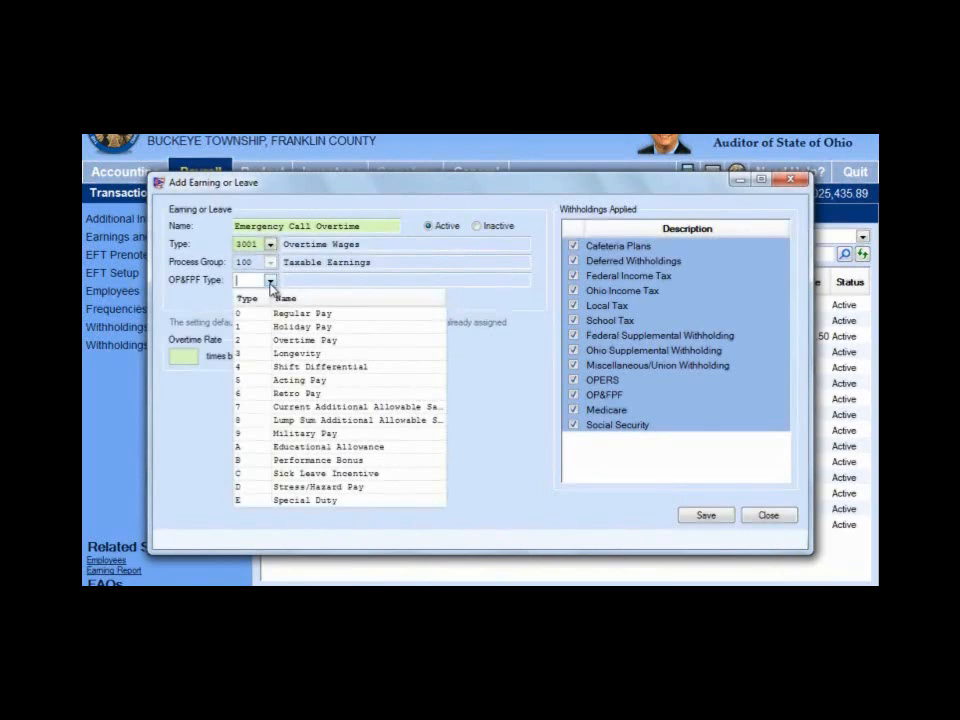
{"action": "left_click", "coordinate": [248, 341]}
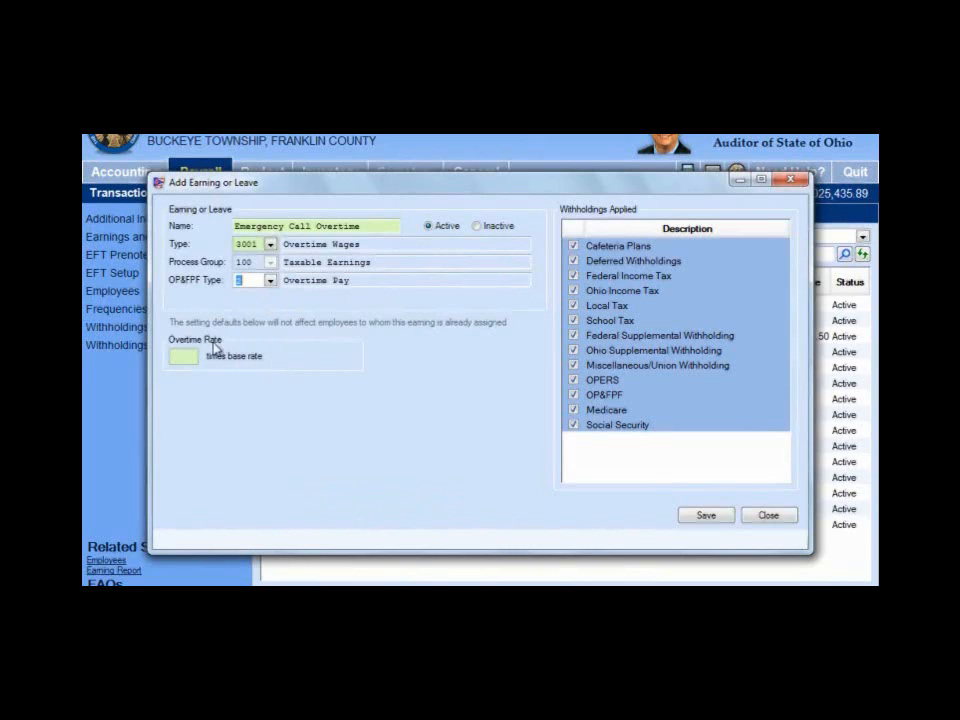
{"action": "left_click", "coordinate": [183, 357]}
{"action": "type", "text": "2."}
{"action": "key", "text": "Tab"}
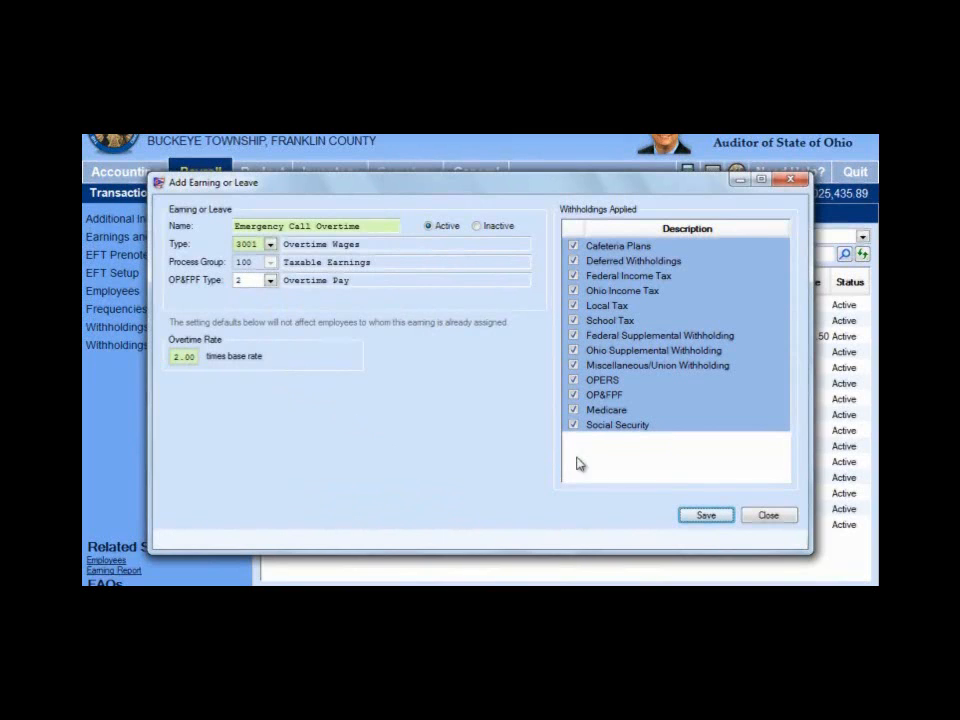
{"action": "left_click", "coordinate": [701, 516]}
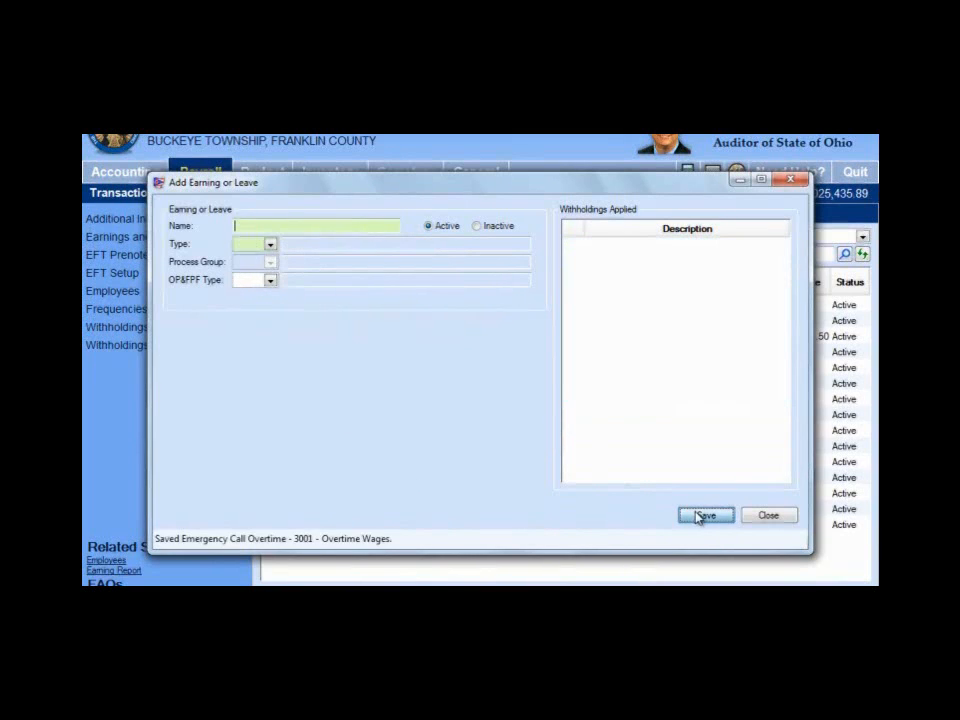
{"action": "left_click", "coordinate": [758, 517]}
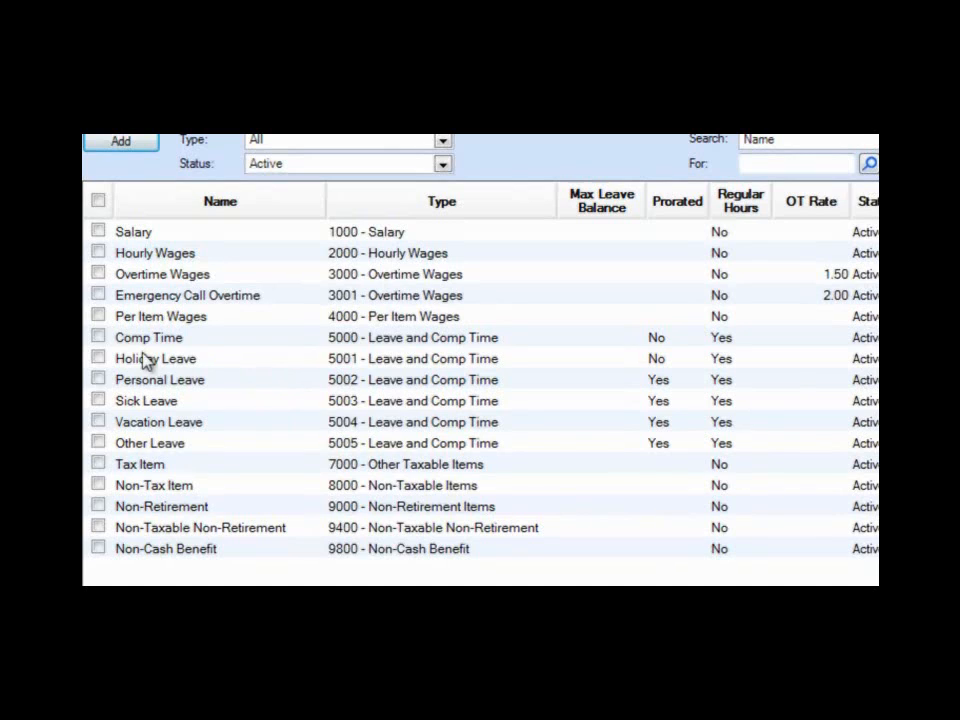
Select Per Item Wages, Comp Time, Vacation Leave and Other Leave, and open them together for editing
{"action": "left_click", "coordinate": [98, 315]}
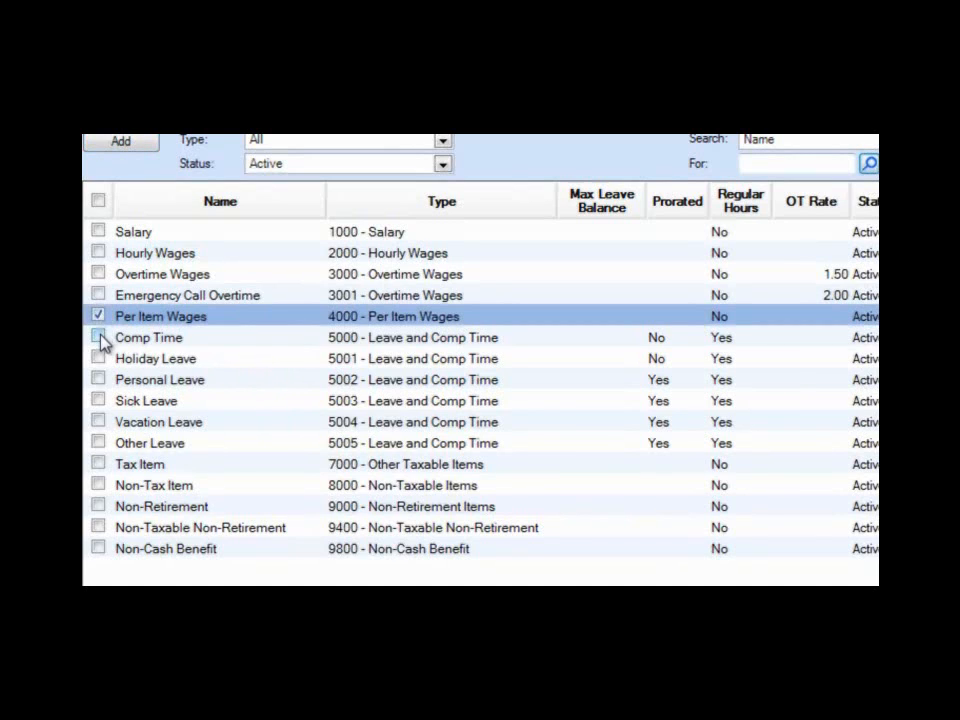
{"action": "left_click", "coordinate": [98, 337]}
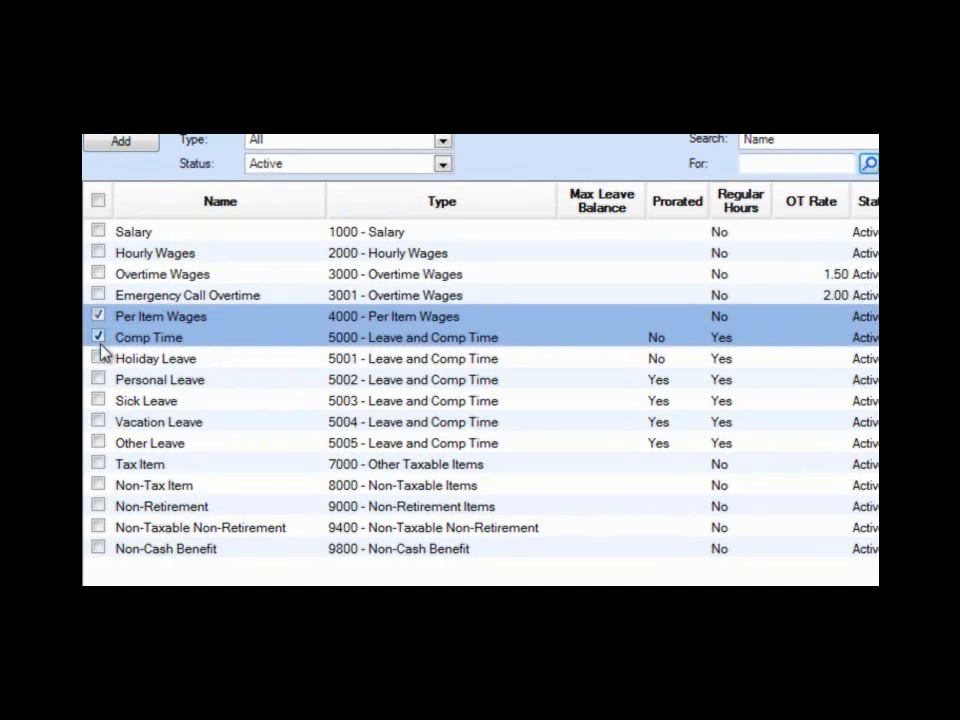
{"action": "left_click", "coordinate": [98, 421]}
{"action": "left_click", "coordinate": [98, 443]}
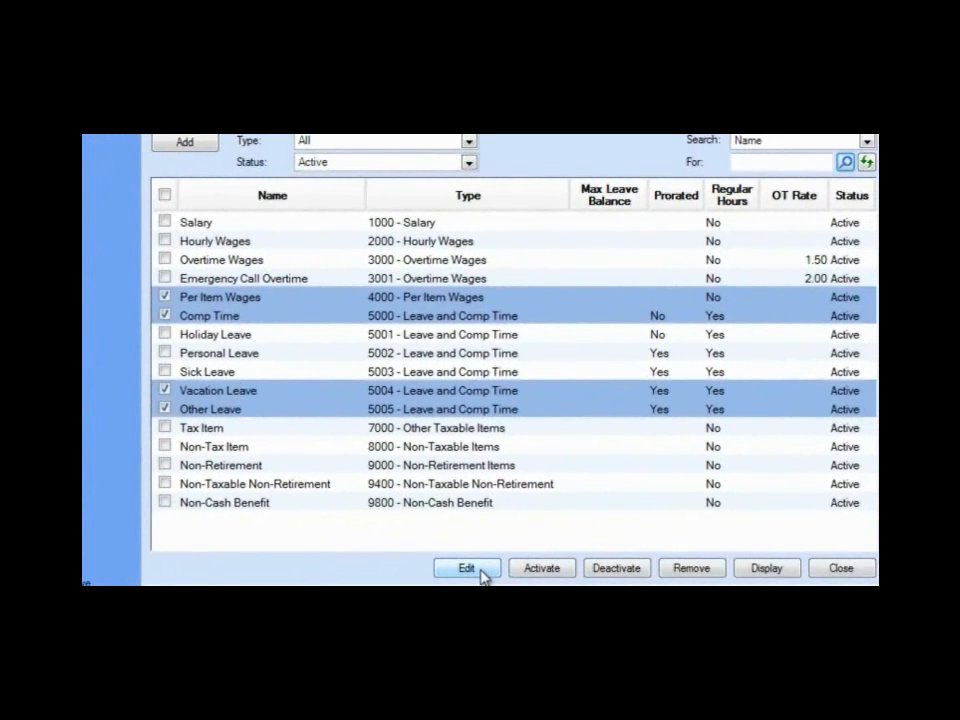
{"action": "left_click", "coordinate": [481, 572]}
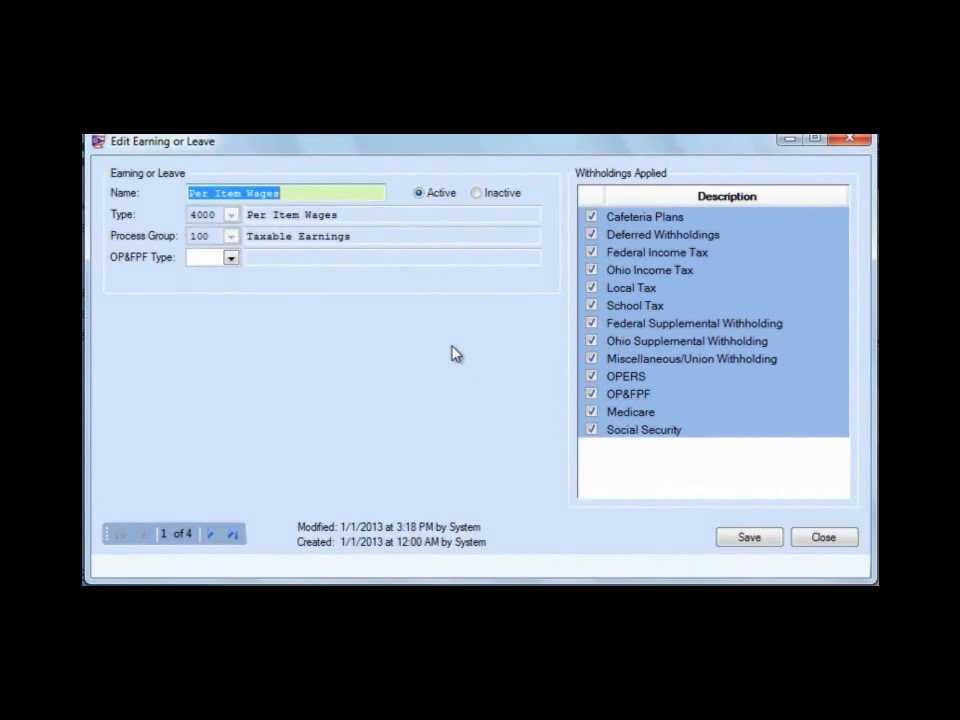
Rename the Per Item Wages earning as "Zoning Permits" and save the record
{"action": "type", "text": "Z"}
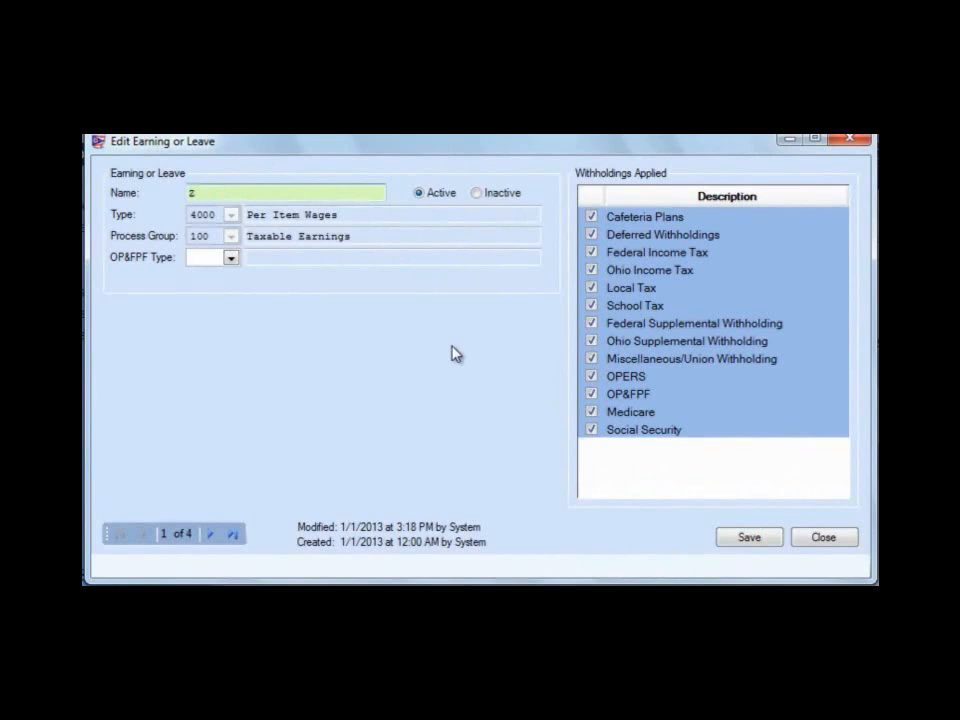
{"action": "type", "text": "oning Permits"}
{"action": "key", "text": "Tab"}
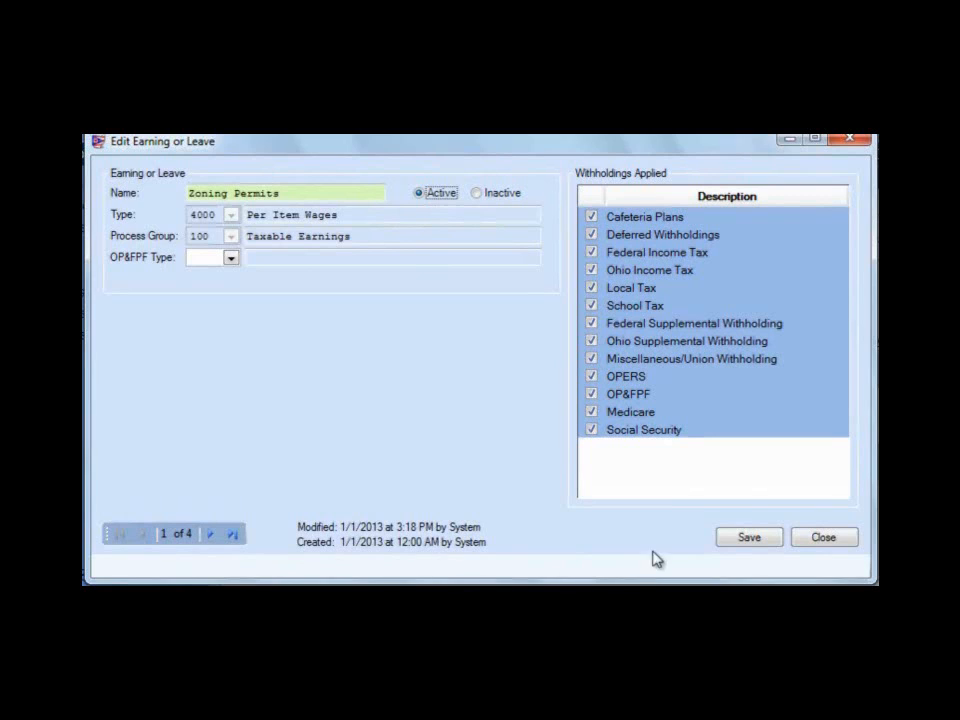
{"action": "left_click", "coordinate": [738, 541]}
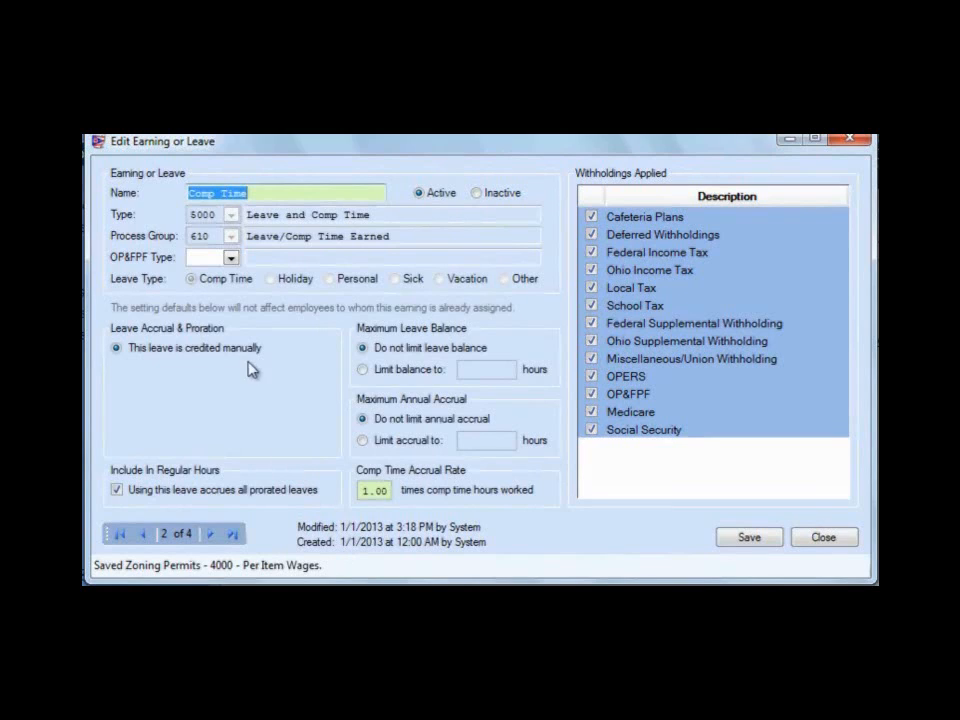
Set Comp Time's OP&FPF type to 0 Regular Pay and its accrual rate to 1.50 times comp time hours worked
{"action": "left_click", "coordinate": [231, 259]}
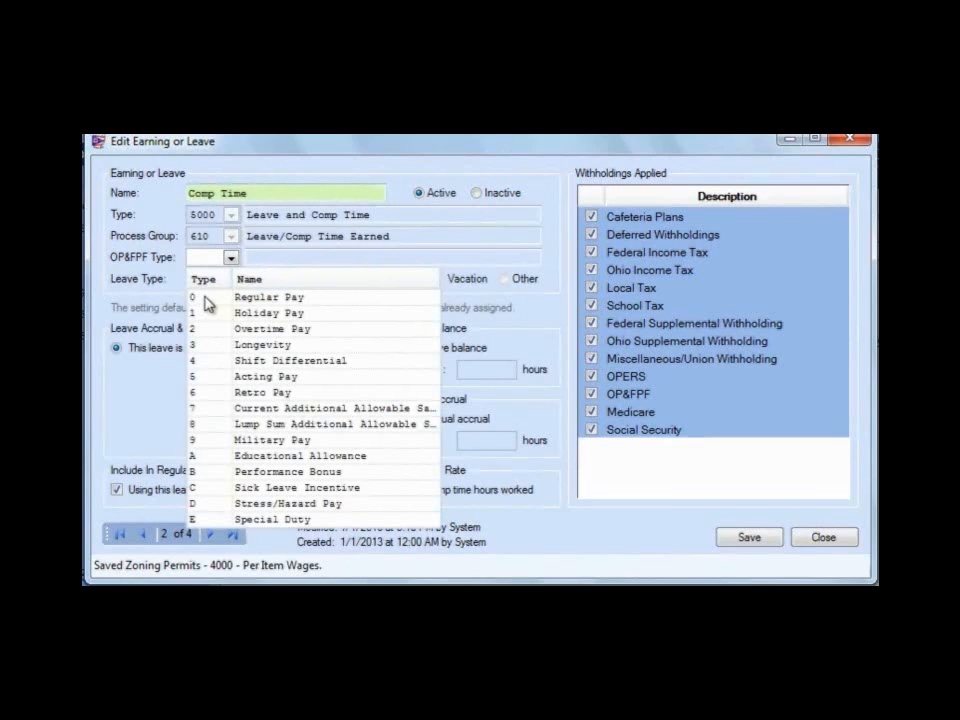
{"action": "left_click", "coordinate": [205, 299]}
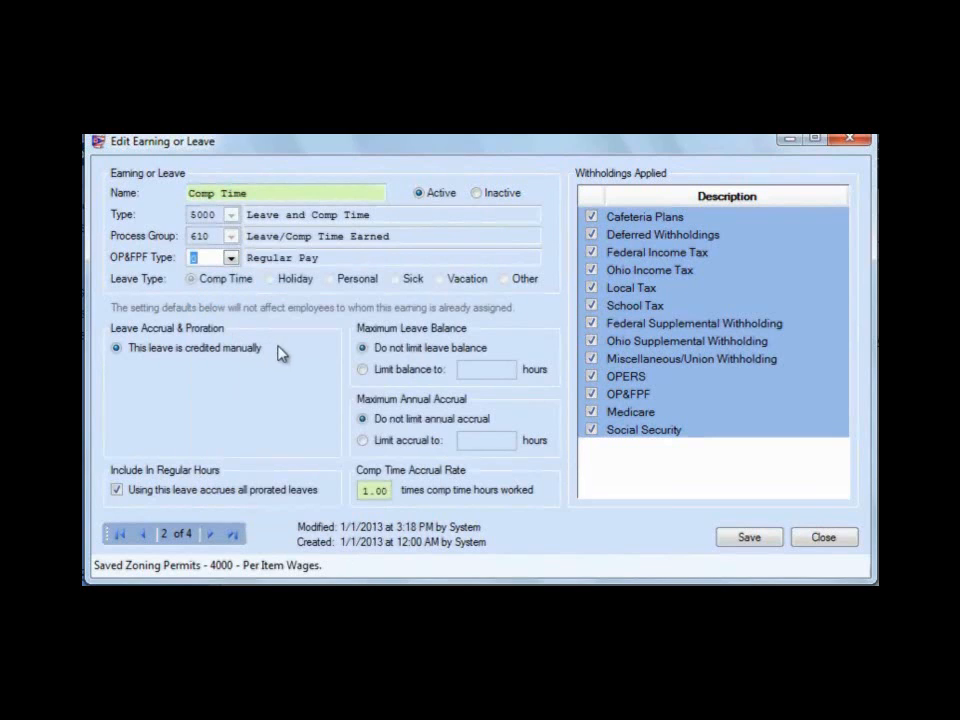
{"action": "left_click", "coordinate": [212, 259]}
{"action": "left_click", "coordinate": [372, 492]}
{"action": "type", "text": "1.50"}
Try limiting Comp Time's maximum leave balance to 10.00 hours, and restore the option that does not limit the balance
{"action": "left_click", "coordinate": [363, 370]}
{"action": "left_click", "coordinate": [497, 371]}
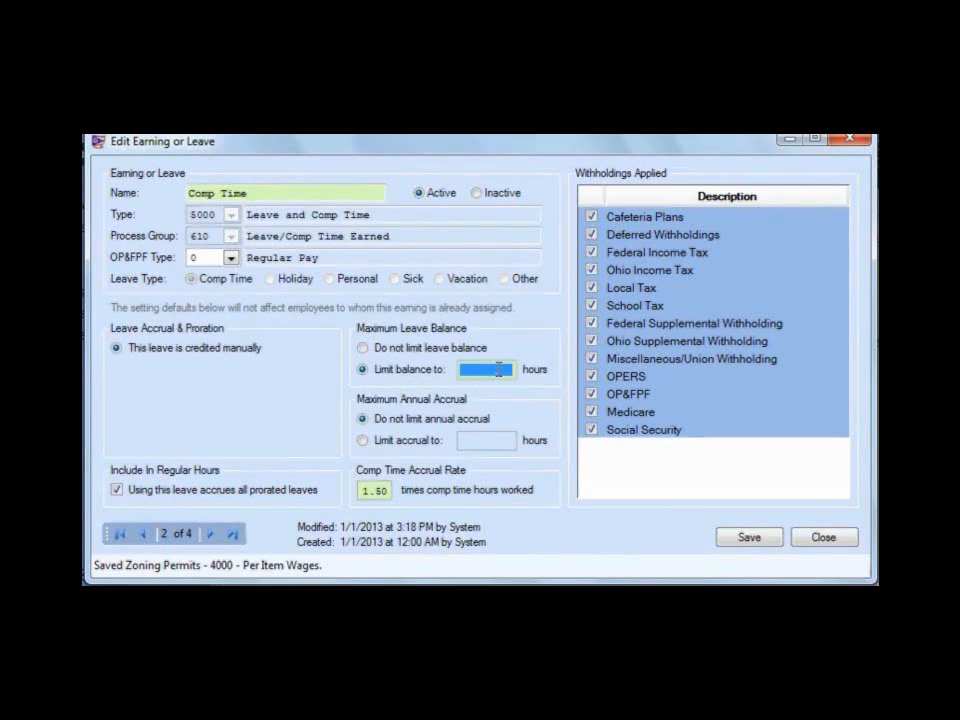
{"action": "type", "text": "10"}
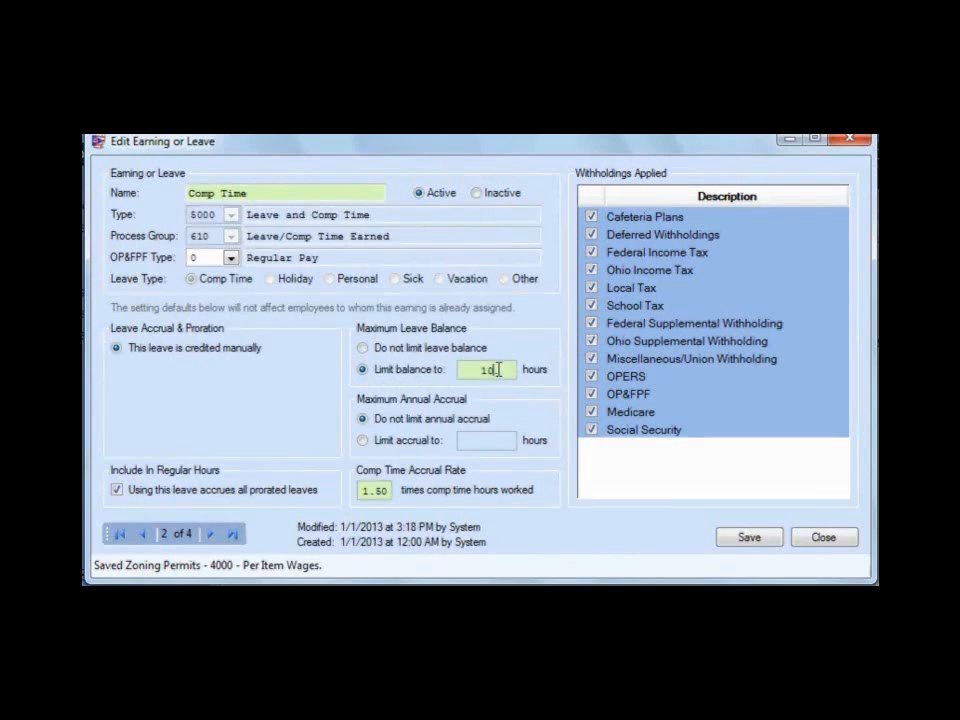
{"action": "type", "text": ".00"}
{"action": "left_click", "coordinate": [364, 350]}
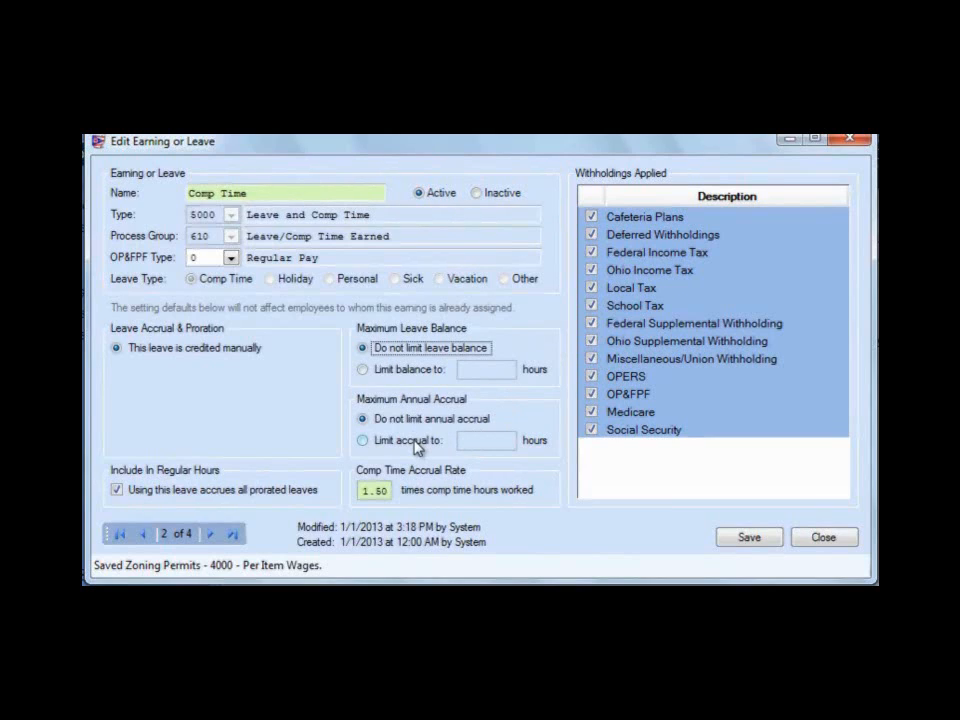
Try limiting Comp Time's maximum annual accrual to 120 hours, and restore the option that does not limit annual accrual
{"action": "left_click", "coordinate": [367, 446]}
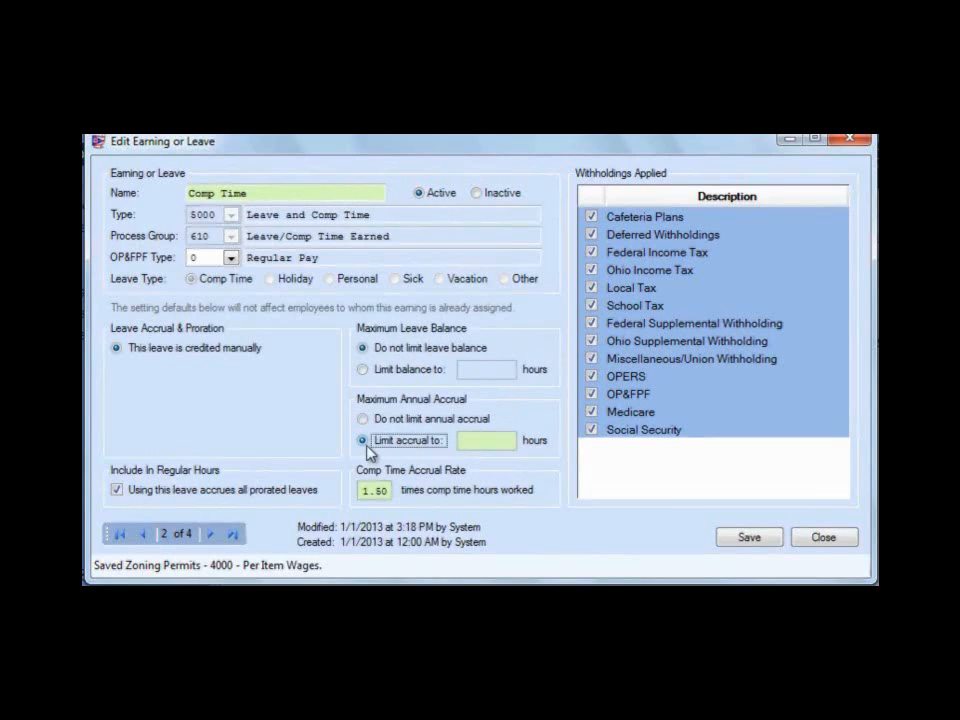
{"action": "left_click", "coordinate": [488, 442]}
{"action": "type", "text": "120"}
{"action": "key", "text": "Tab"}
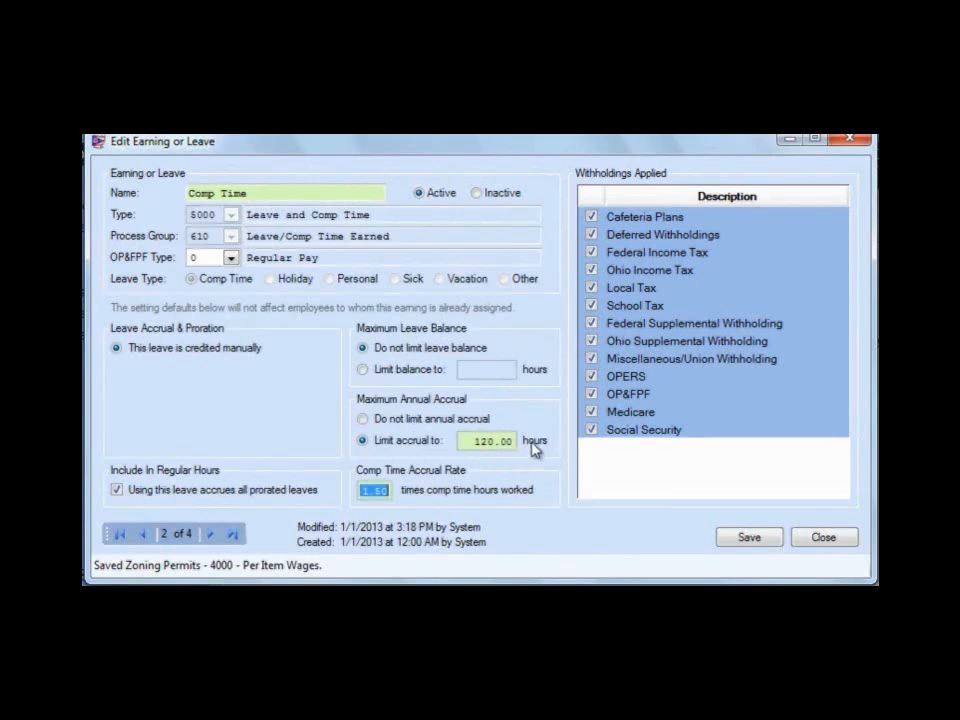
{"action": "left_click", "coordinate": [478, 446]}
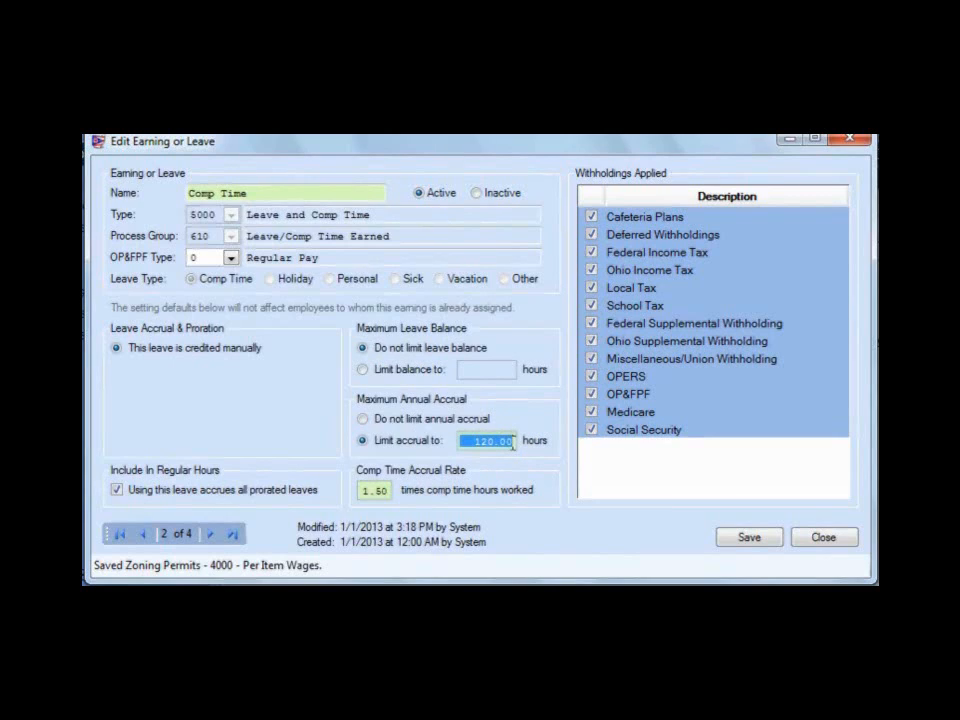
{"action": "left_click", "coordinate": [369, 423]}
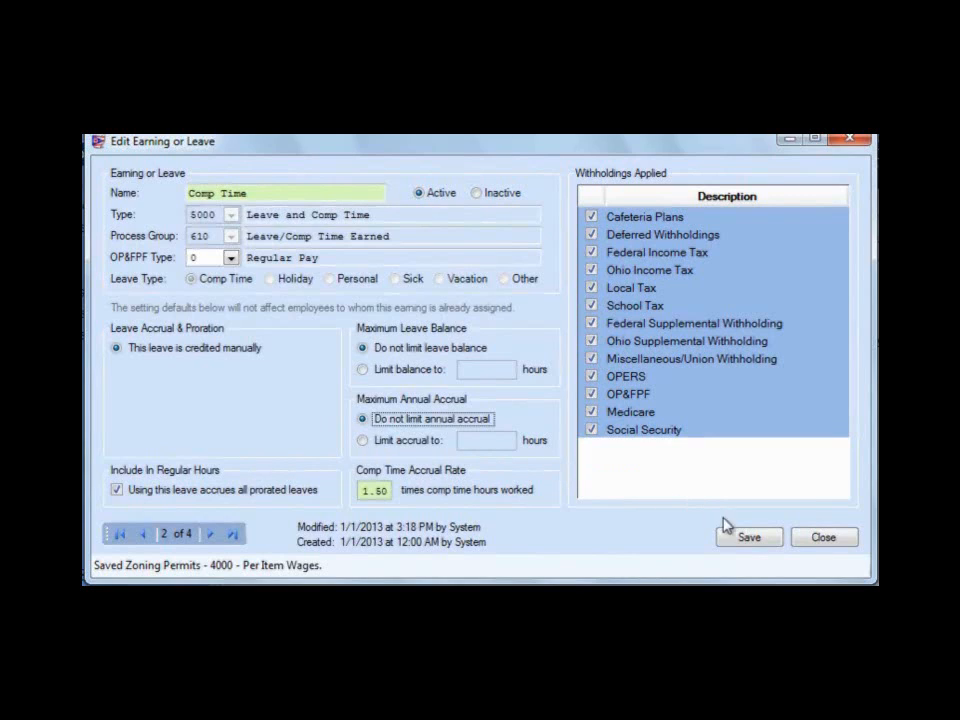
Save the Comp Time record and continue to the Vacation Leave record
{"action": "left_click", "coordinate": [745, 539]}
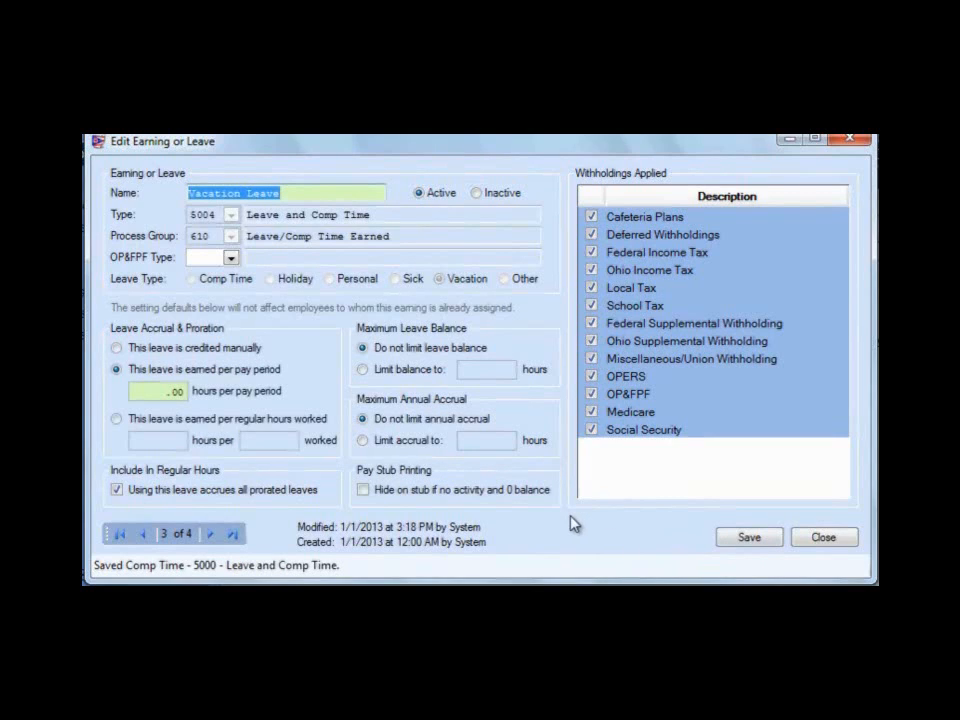
Set Vacation Leave's OP&FPF type to 0 Regular Pay and its accrual to 3.10 hours per pay period
{"action": "left_click", "coordinate": [231, 258]}
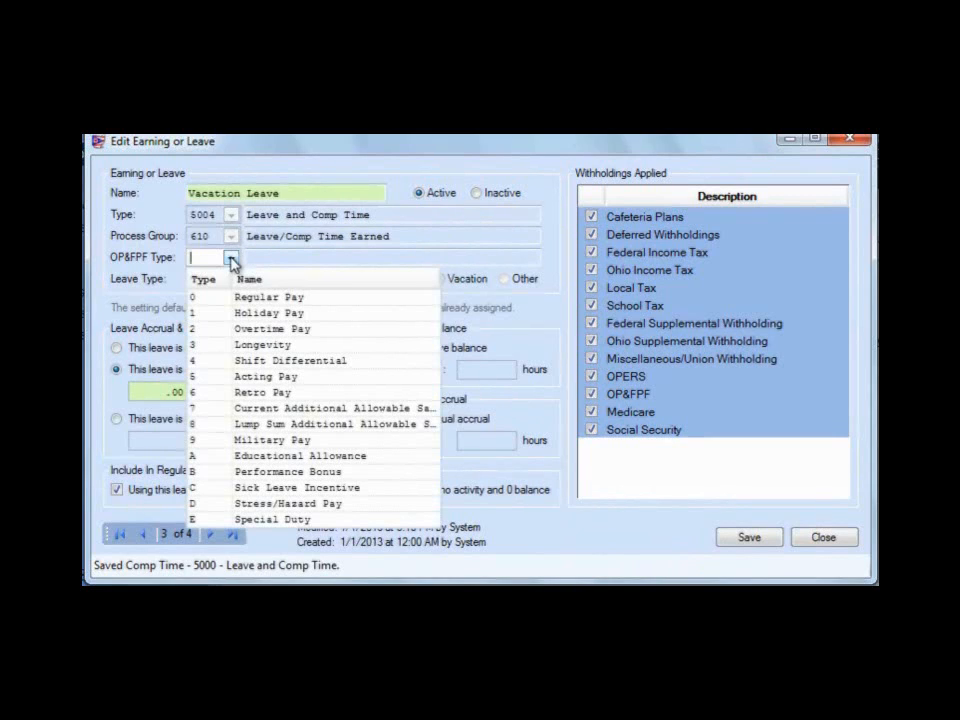
{"action": "left_click", "coordinate": [214, 297]}
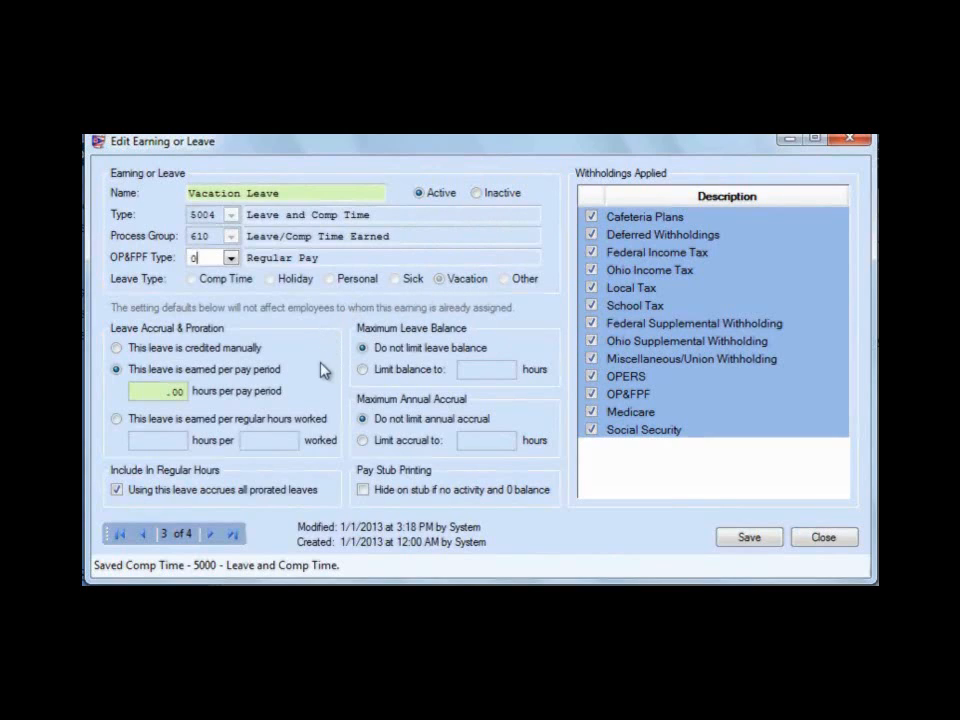
{"action": "left_click", "coordinate": [160, 393]}
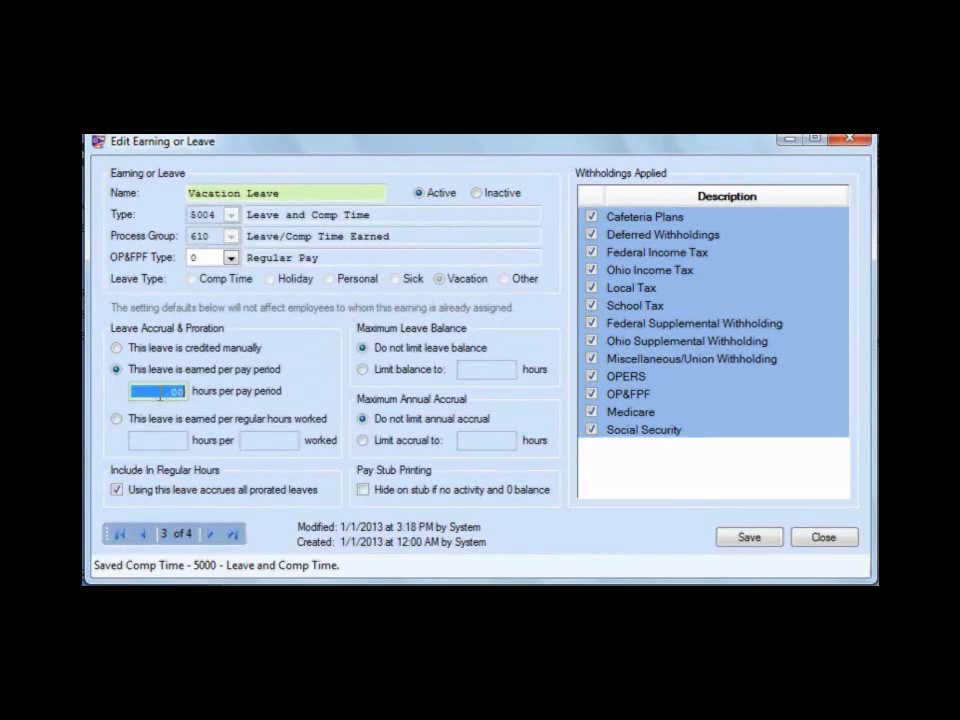
{"action": "type", "text": "3.1"}
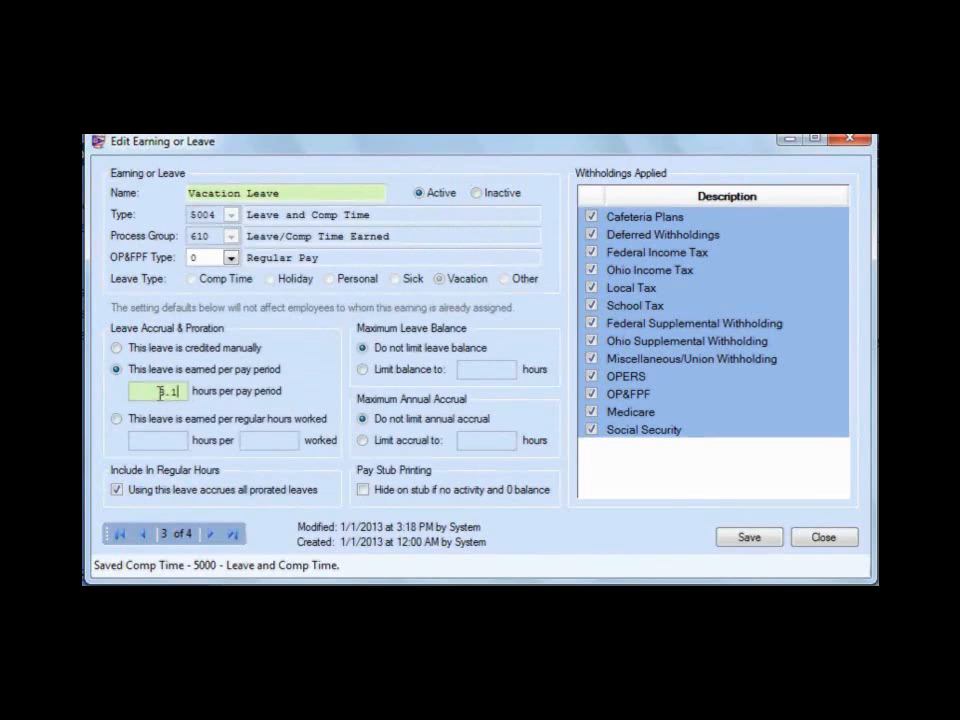
{"action": "type", "text": "0"}
{"action": "key", "text": "Tab"}
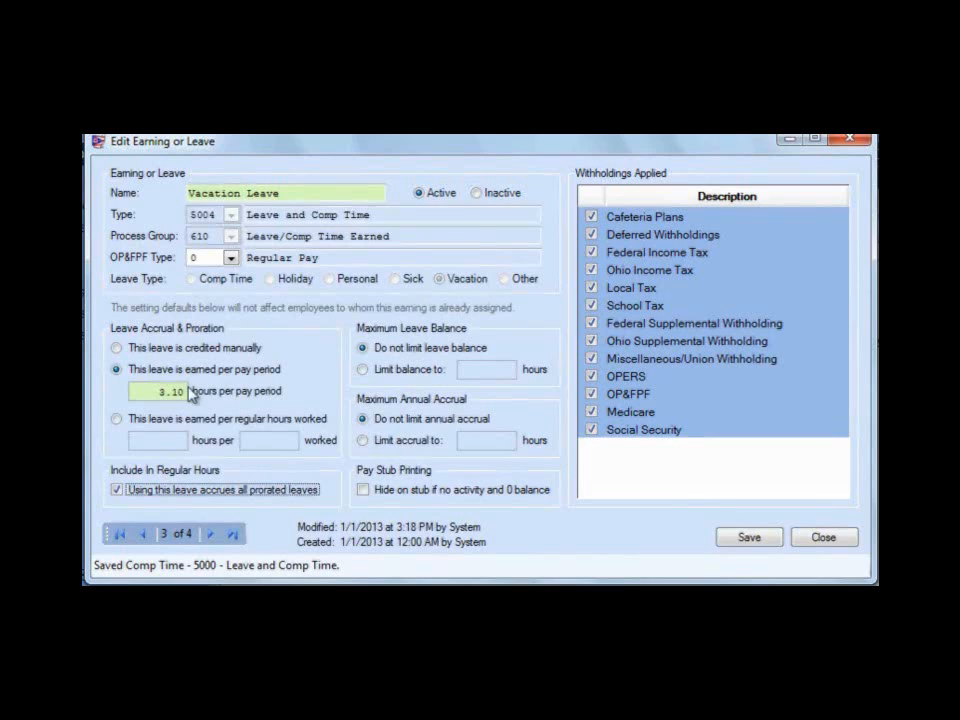
Try Vacation Leave's manually credited and regular-hours-worked accrual options, and restore the accrual of 3.10 hours per pay period
{"action": "left_click", "coordinate": [116, 348]}
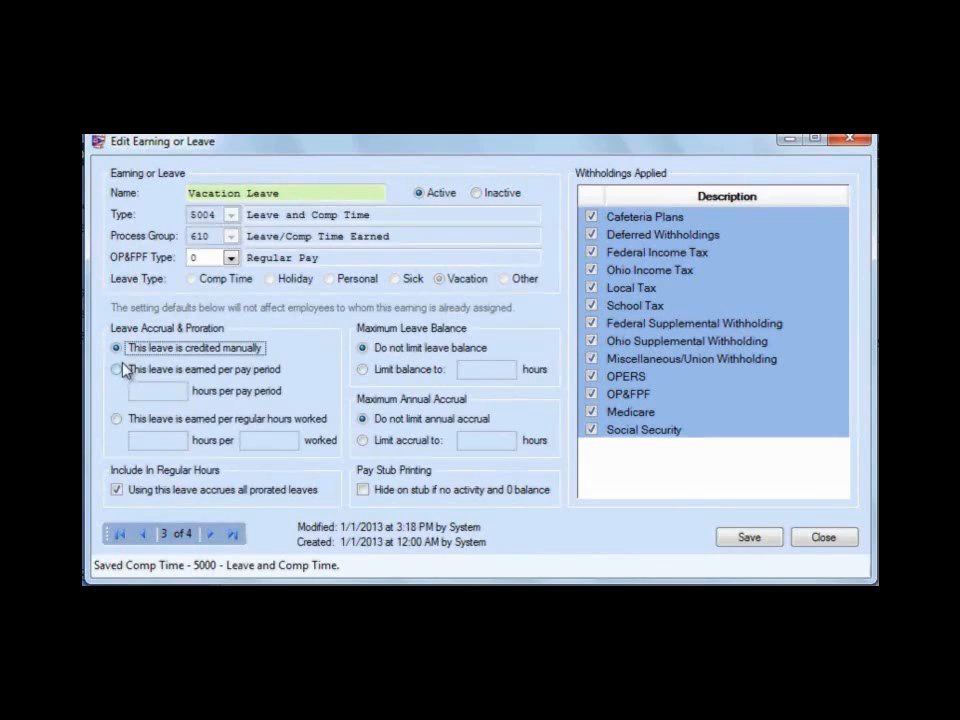
{"action": "left_click", "coordinate": [117, 420]}
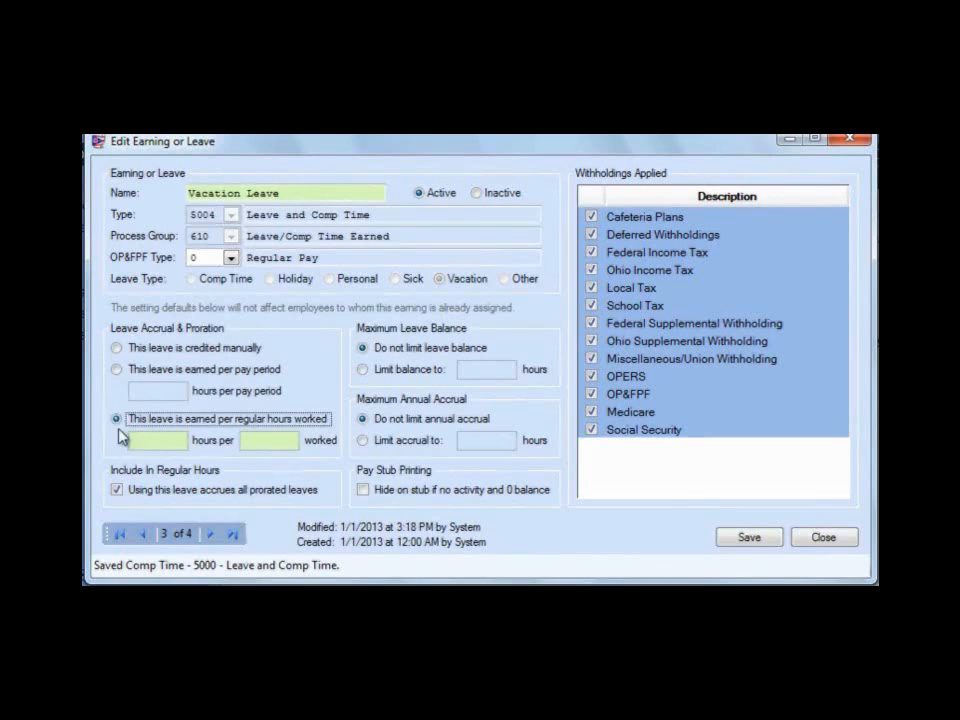
{"action": "left_click", "coordinate": [117, 369]}
{"action": "left_click", "coordinate": [158, 390]}
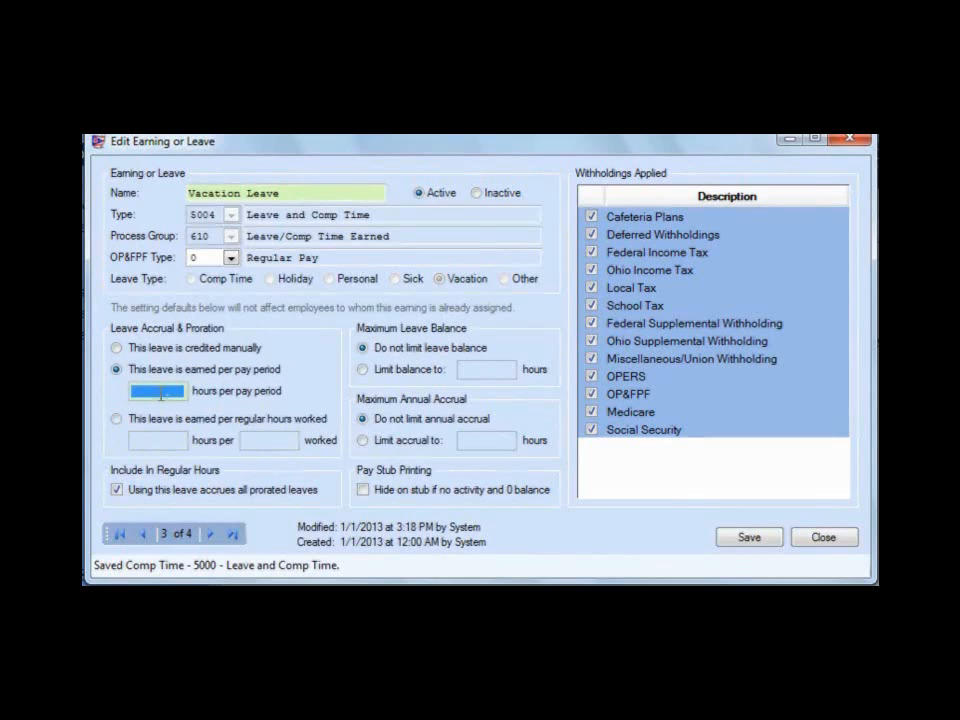
{"action": "type", "text": "6.10"}
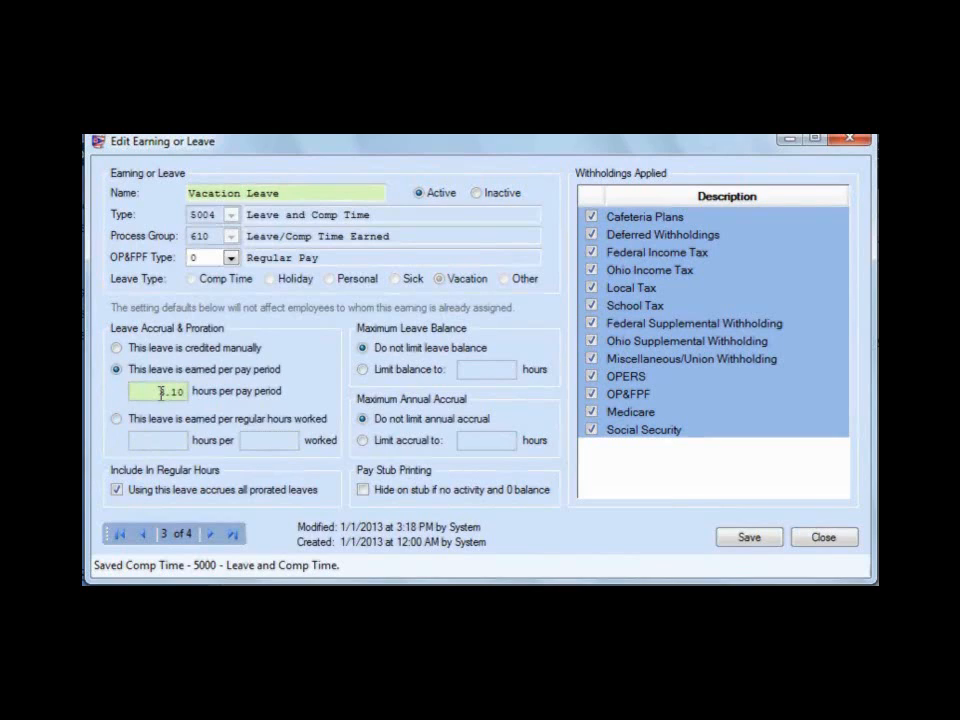
{"action": "key", "text": "Tab"}
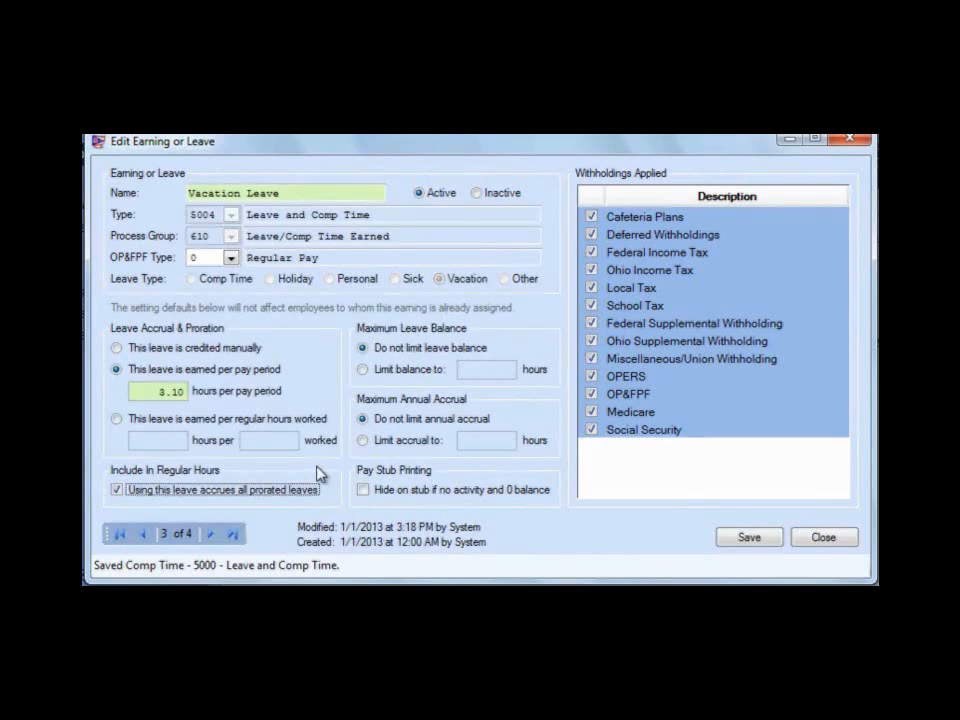
Save the Vacation Leave record and rename the Other Leave record as Bereavement Leave
{"action": "left_click", "coordinate": [729, 543]}
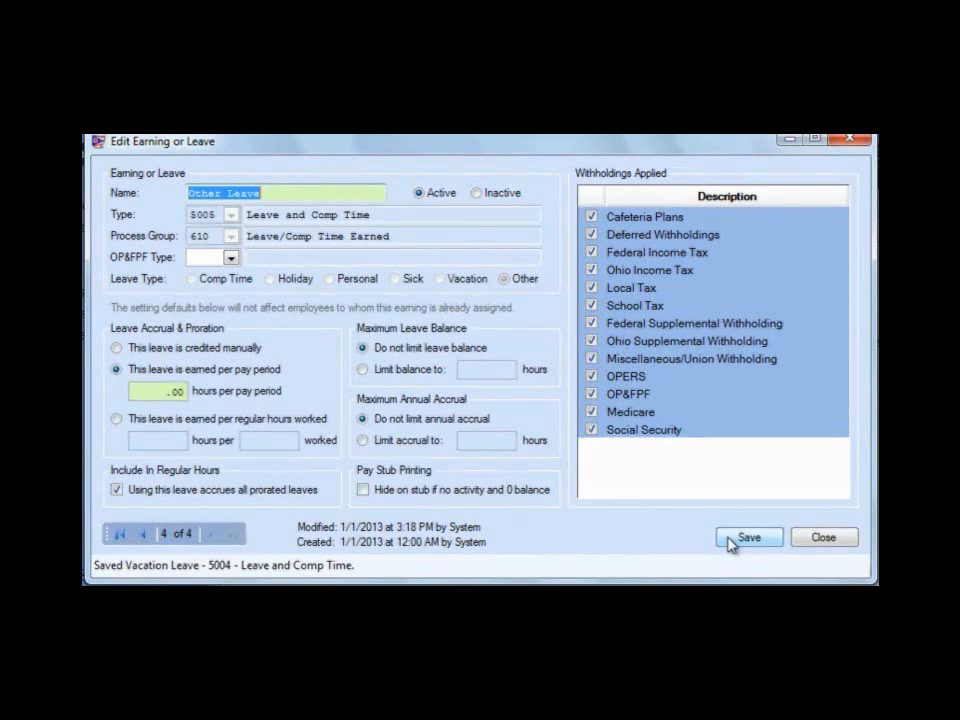
{"action": "type", "text": "Bereave"}
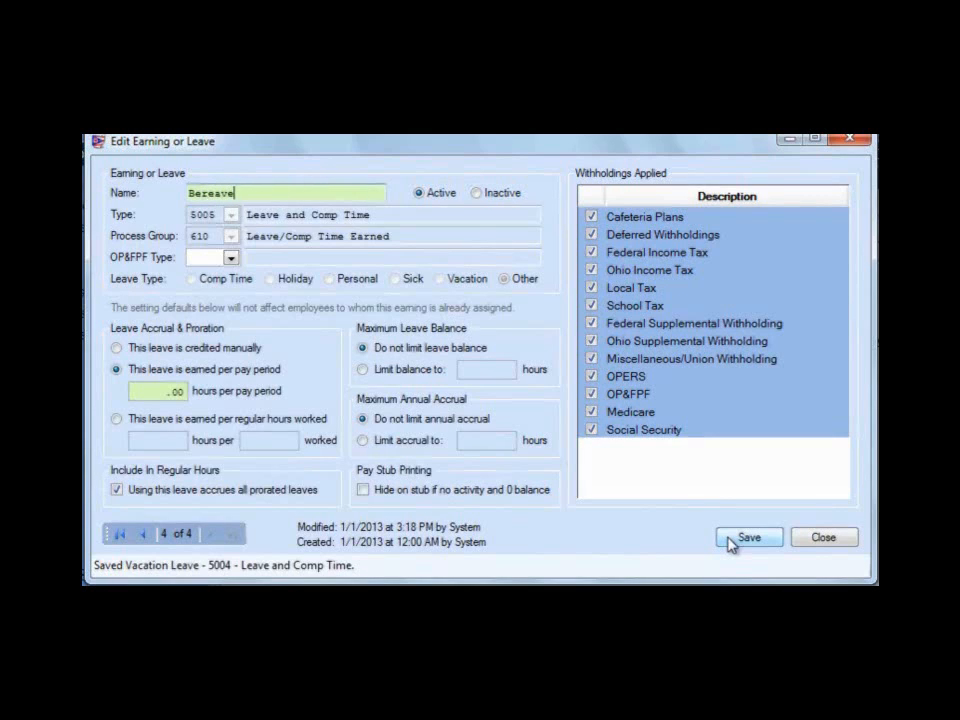
{"action": "type", "text": "ment Leave"}
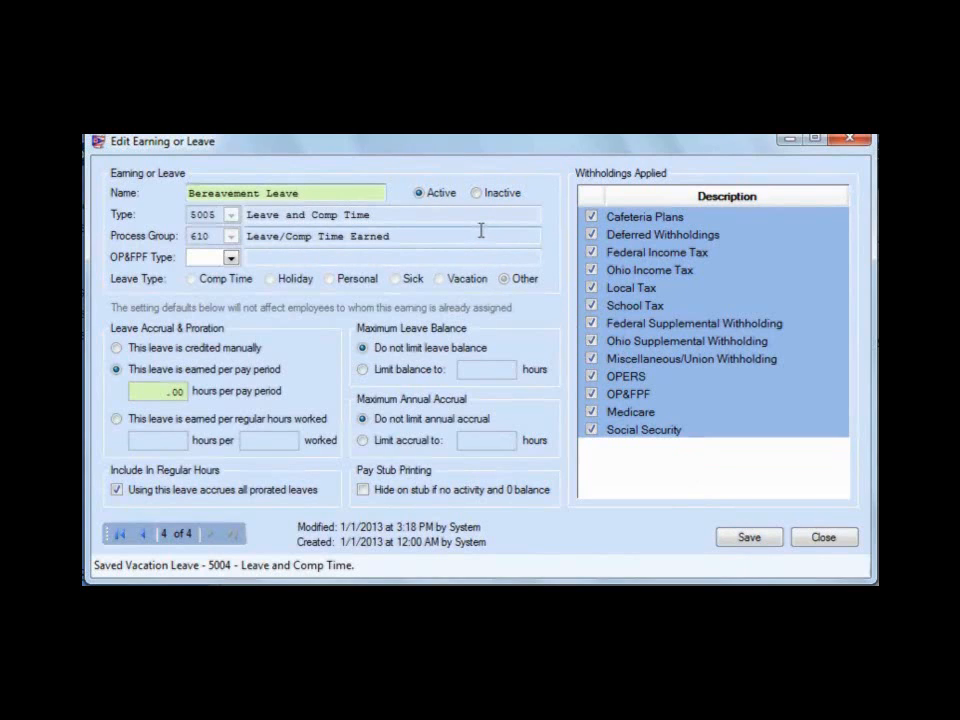
Set Bereavement Leave's OP&FPF type to 0 Regular Pay and have the leave credited manually
{"action": "left_click", "coordinate": [231, 259]}
{"action": "left_click", "coordinate": [209, 298]}
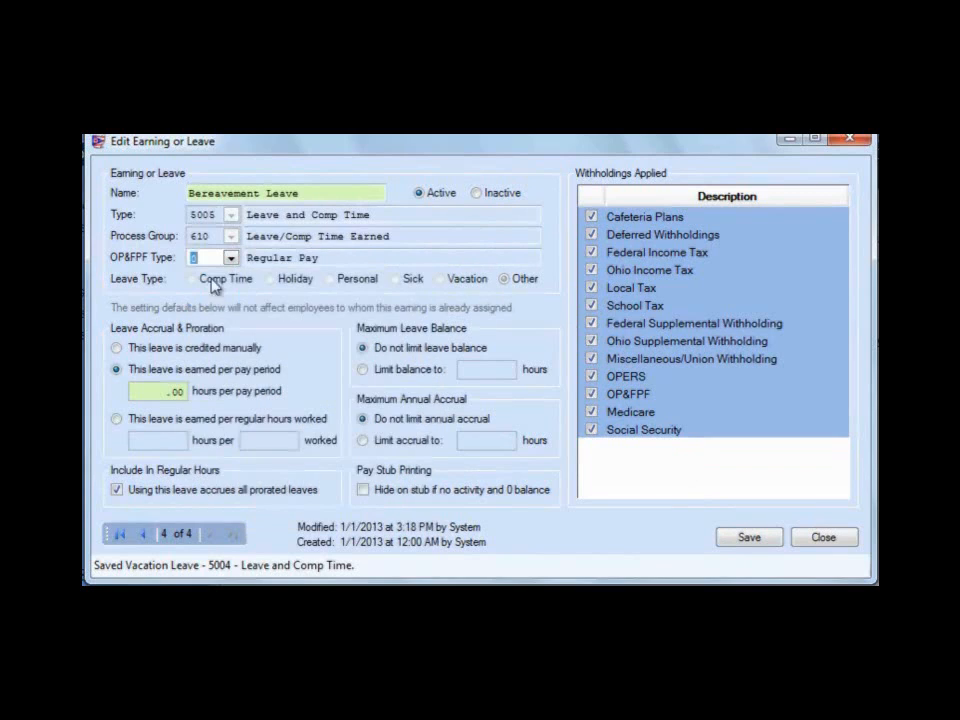
{"action": "left_click", "coordinate": [210, 258]}
{"action": "left_click", "coordinate": [117, 348]}
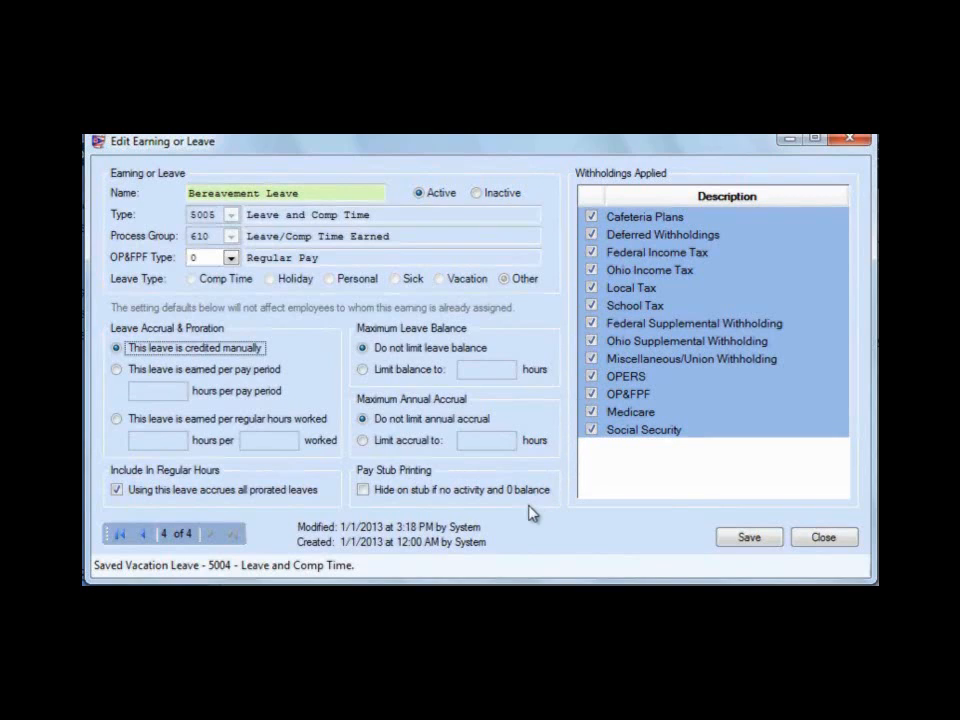
Hide Bereavement Leave on the pay stub if no activity and 0 balance, and save and close the record and the Earnings and Leave screen
{"action": "left_click", "coordinate": [364, 490]}
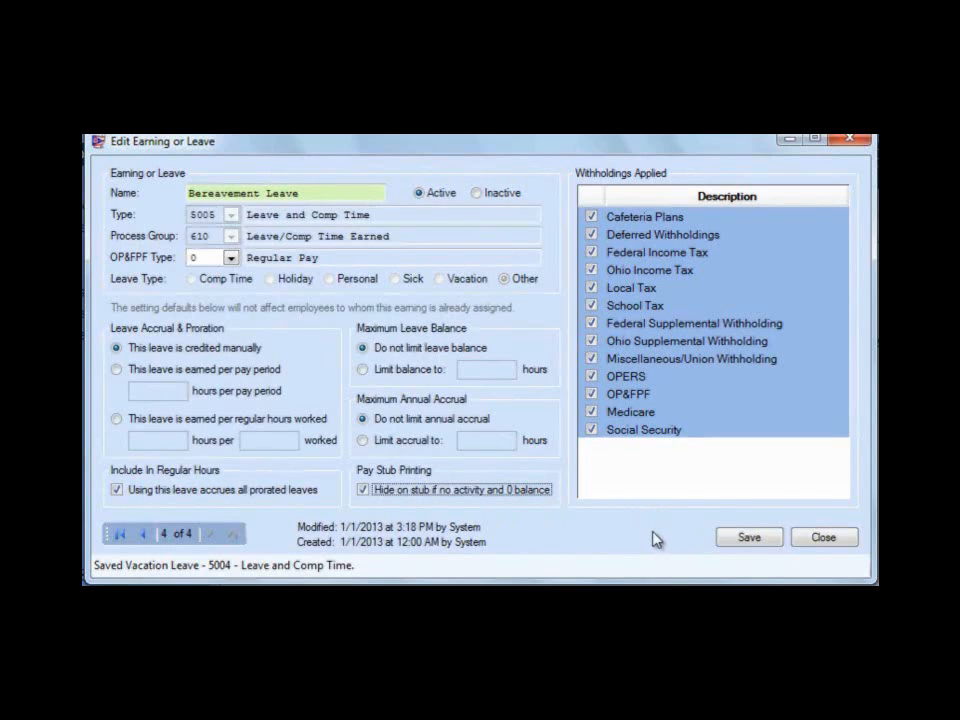
{"action": "left_click", "coordinate": [748, 538]}
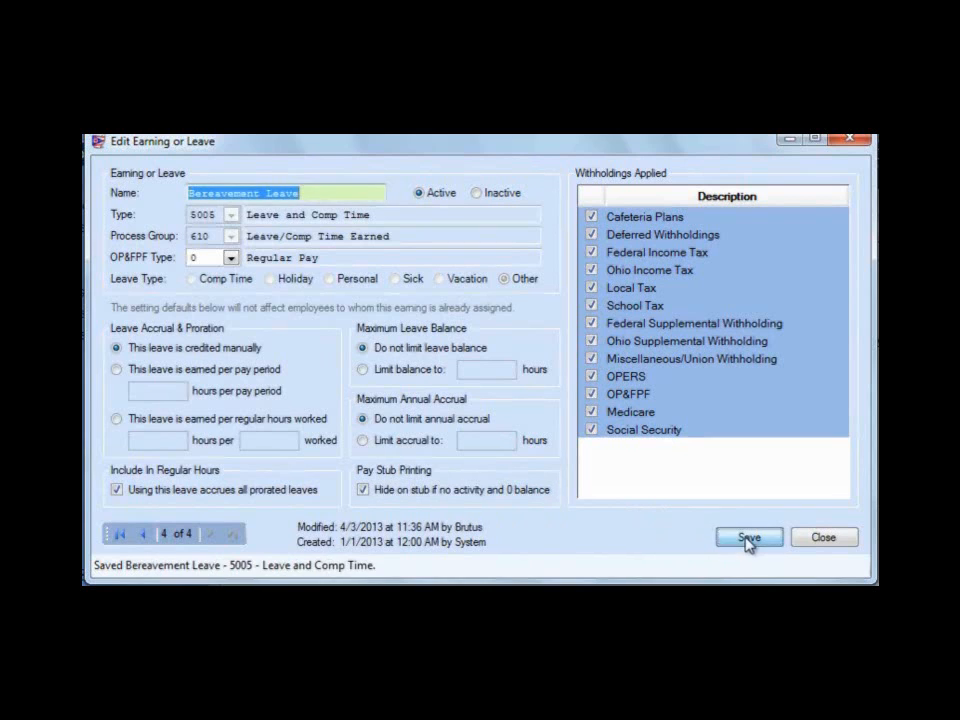
{"action": "left_click", "coordinate": [818, 537]}
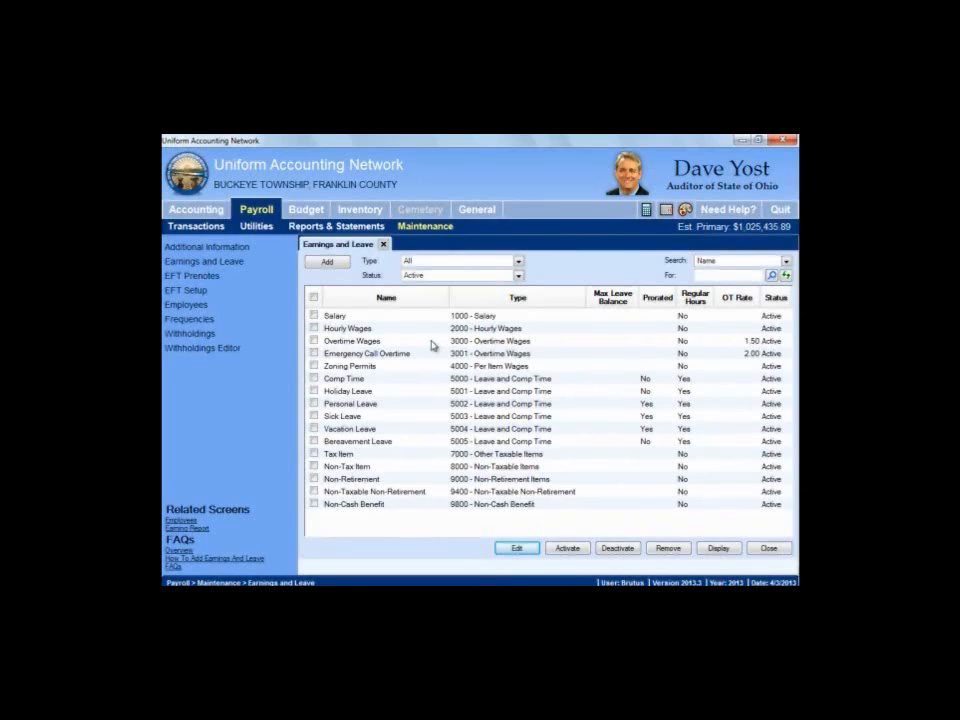
{"action": "left_click", "coordinate": [383, 244]}
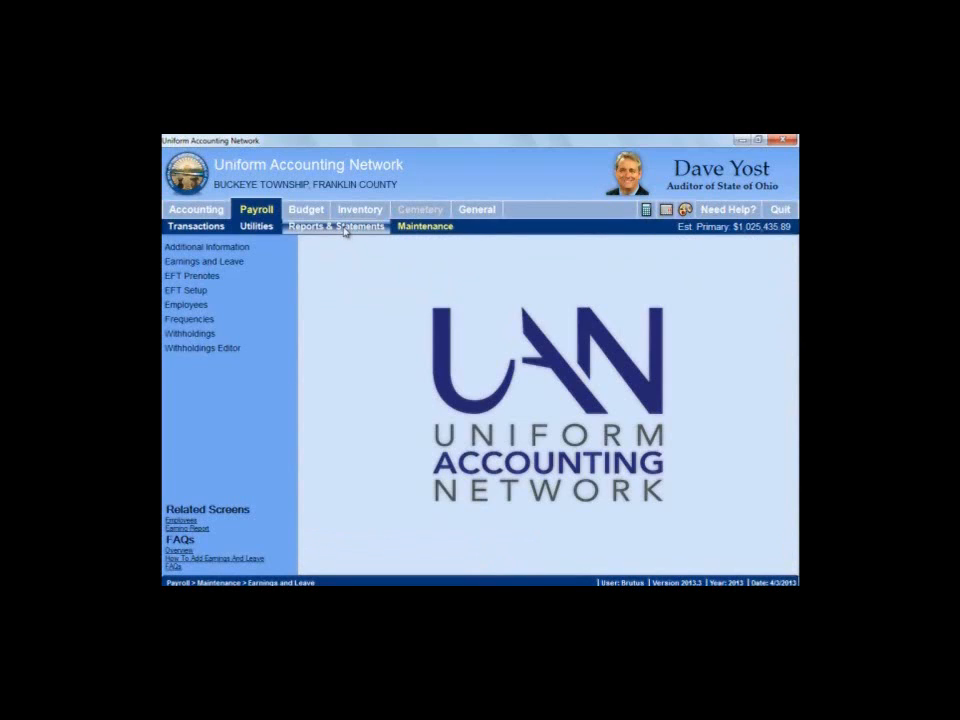
View the Earning Listing in the payroll entity reports' Earning Report, and close the report screen
{"action": "left_click", "coordinate": [345, 230]}
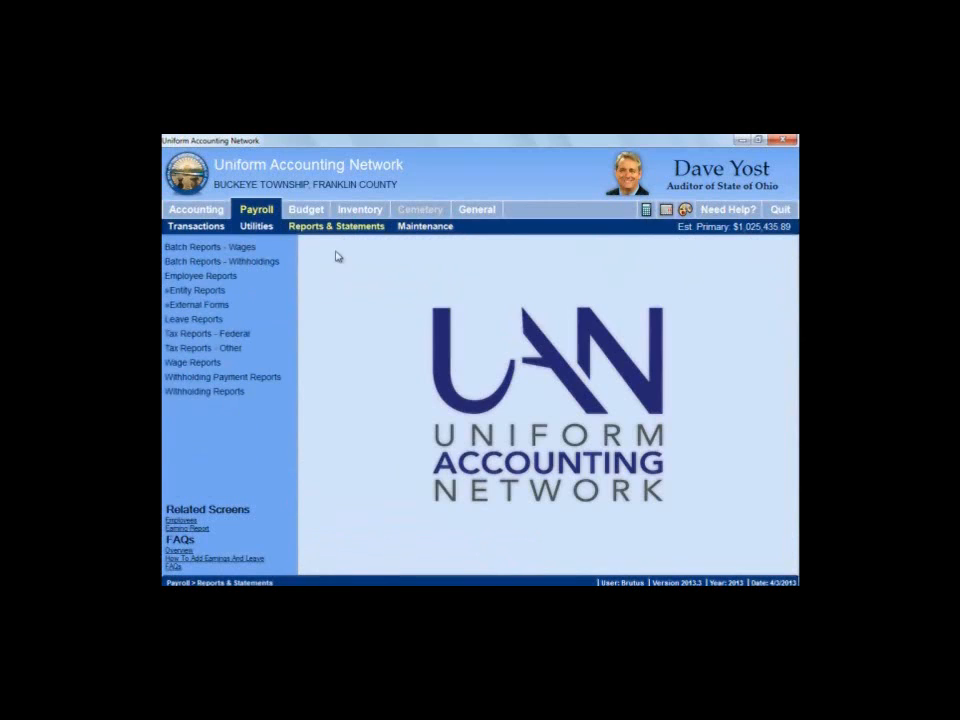
{"action": "left_click", "coordinate": [219, 292]}
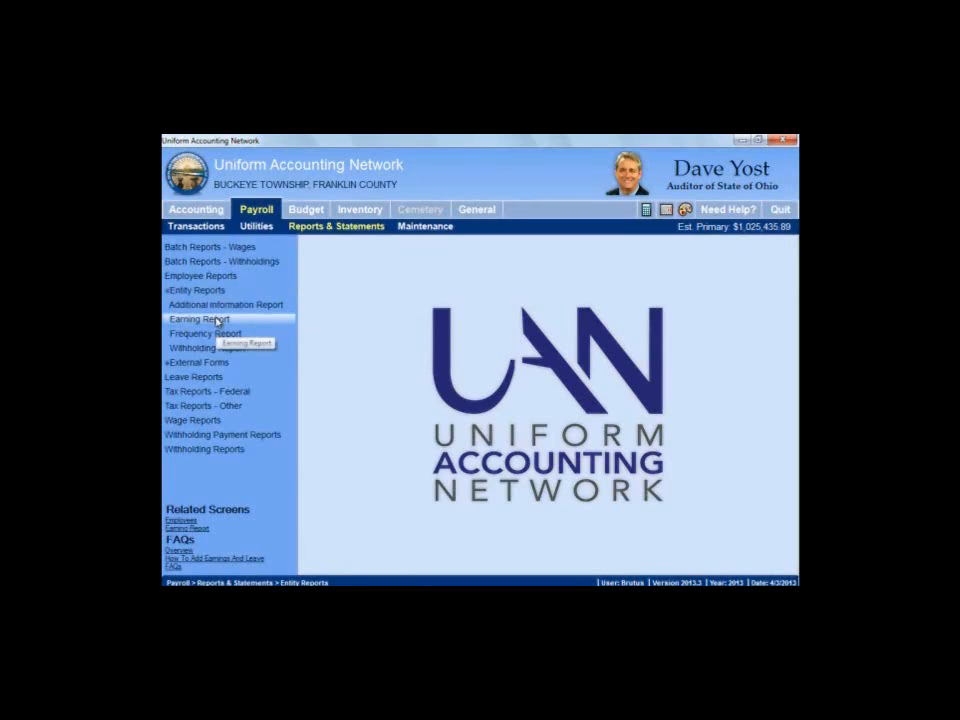
{"action": "left_click", "coordinate": [217, 320]}
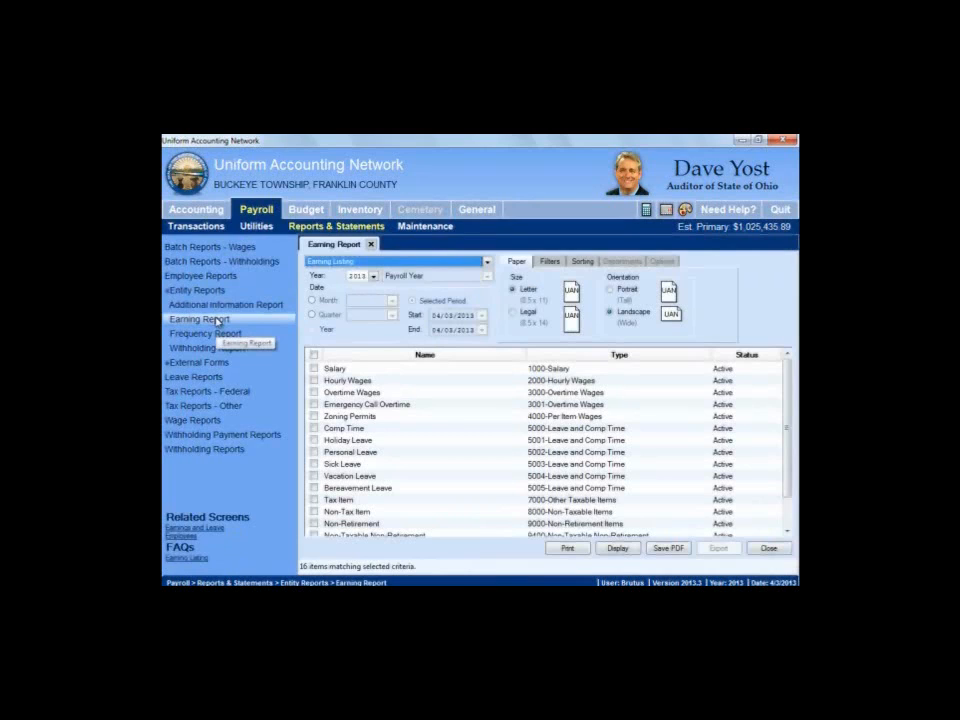
{"action": "left_click", "coordinate": [393, 263]}
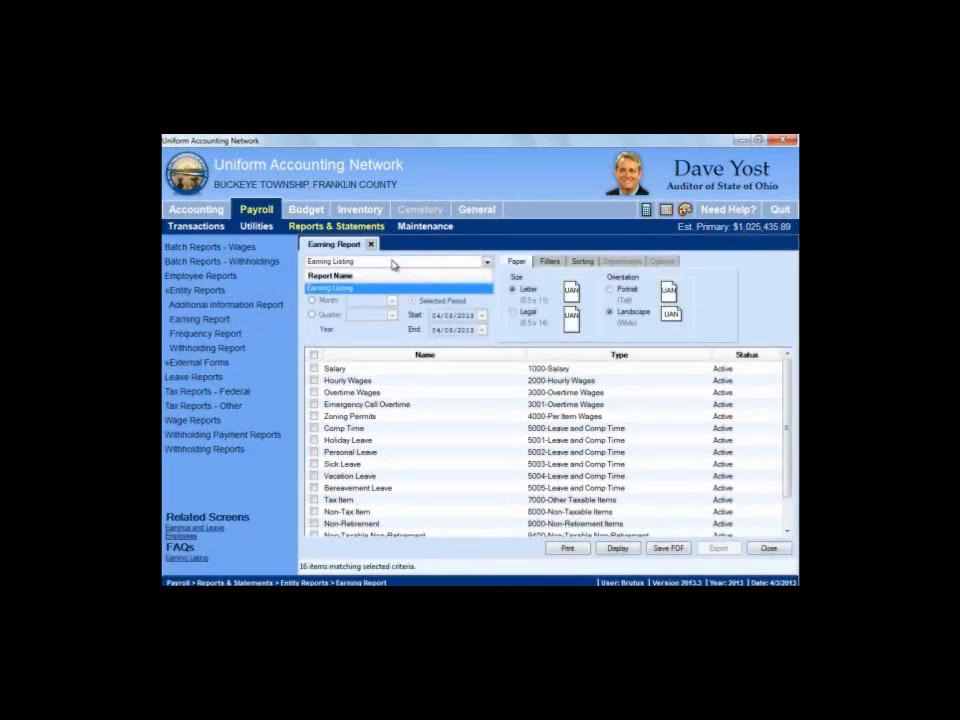
{"action": "left_click", "coordinate": [393, 288]}
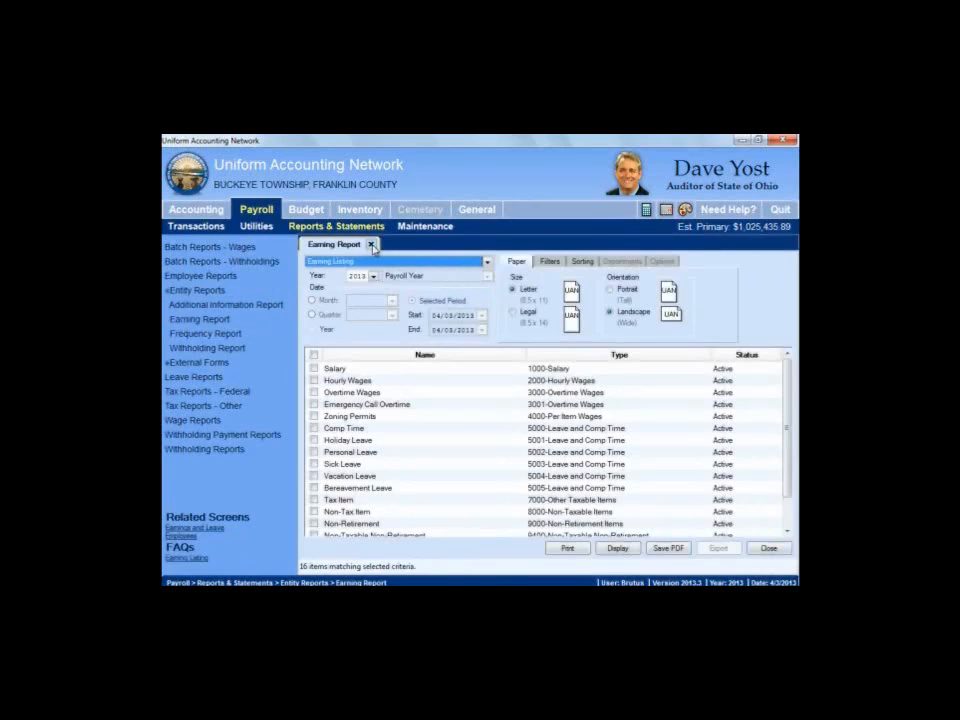
{"action": "left_click", "coordinate": [371, 245]}
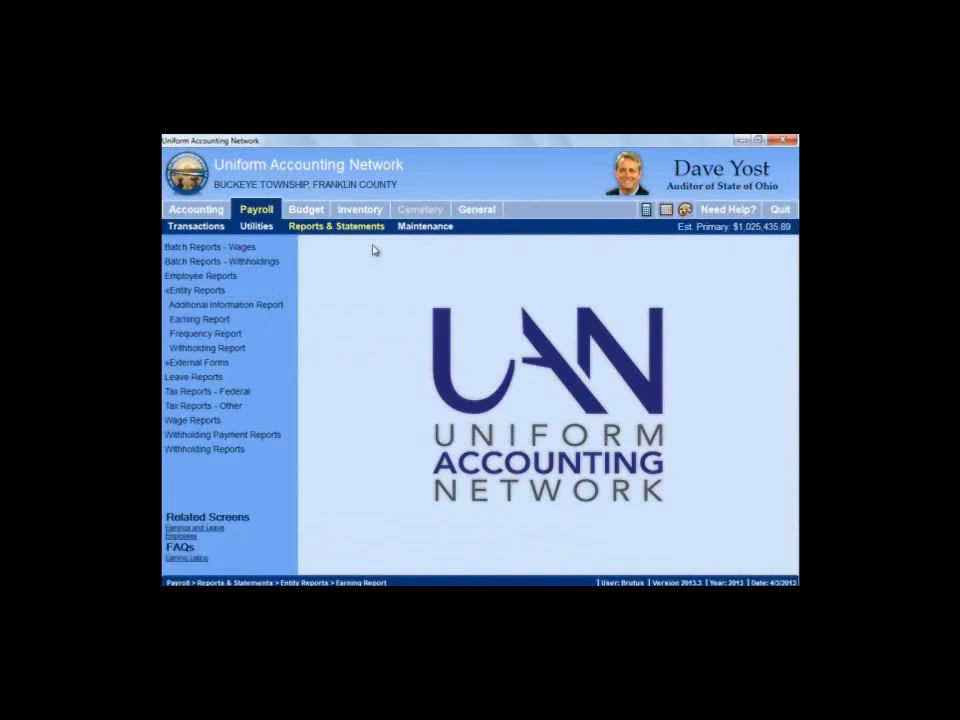